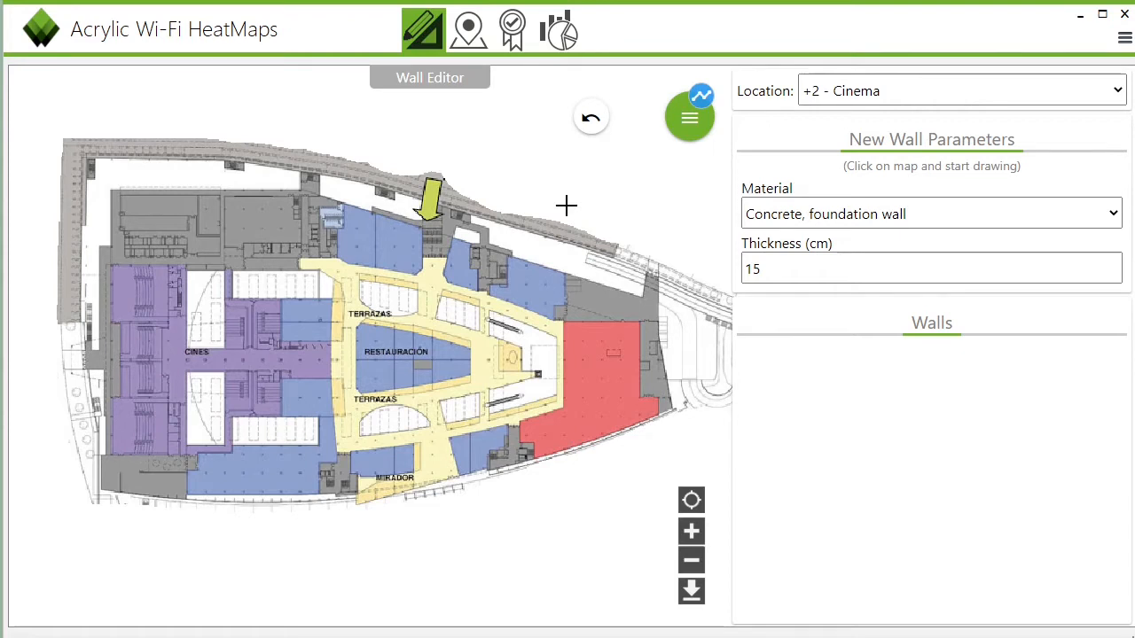
- Set the new wall parameters to Red brick material with a thickness of 19 cm
{"action": "left_click", "coordinate": [689, 125]}
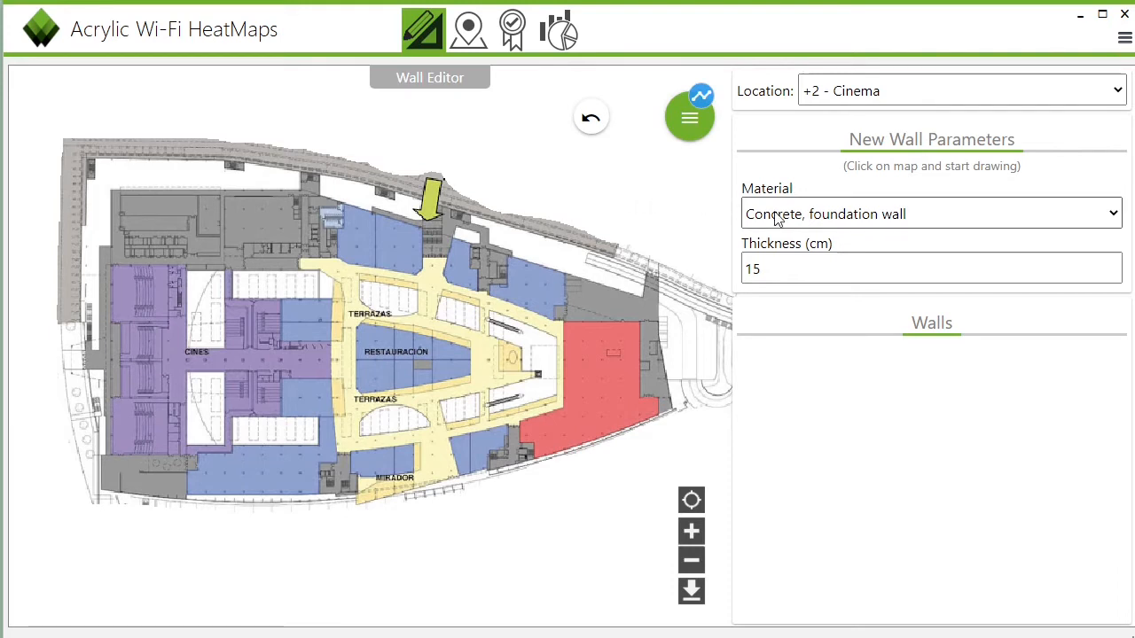
{"action": "left_click", "coordinate": [950, 220]}
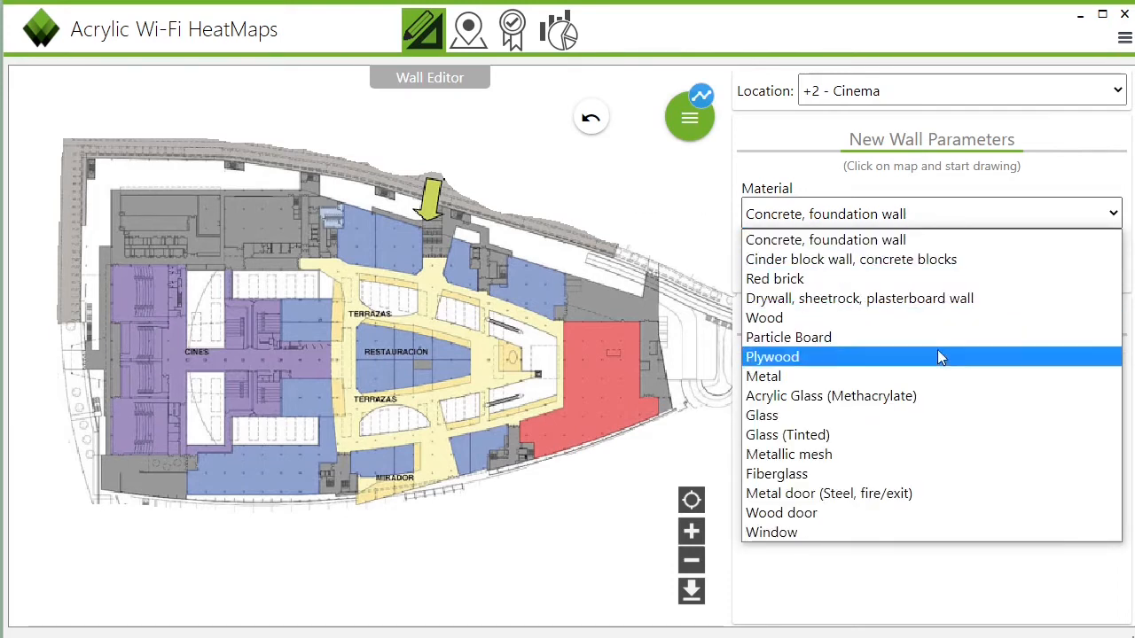
{"action": "left_click", "coordinate": [927, 282]}
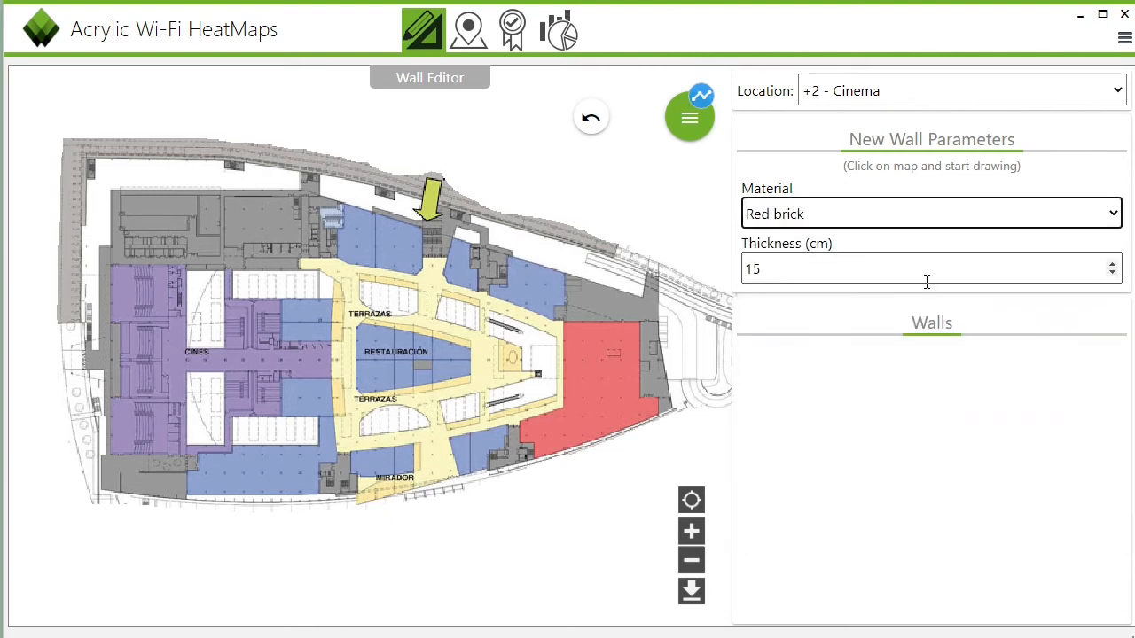
{"action": "left_click", "coordinate": [1112, 264]}
{"action": "left_click", "coordinate": [1112, 264]}
{"action": "left_click", "coordinate": [1112, 265]}
{"action": "left_click", "coordinate": [1112, 264]}
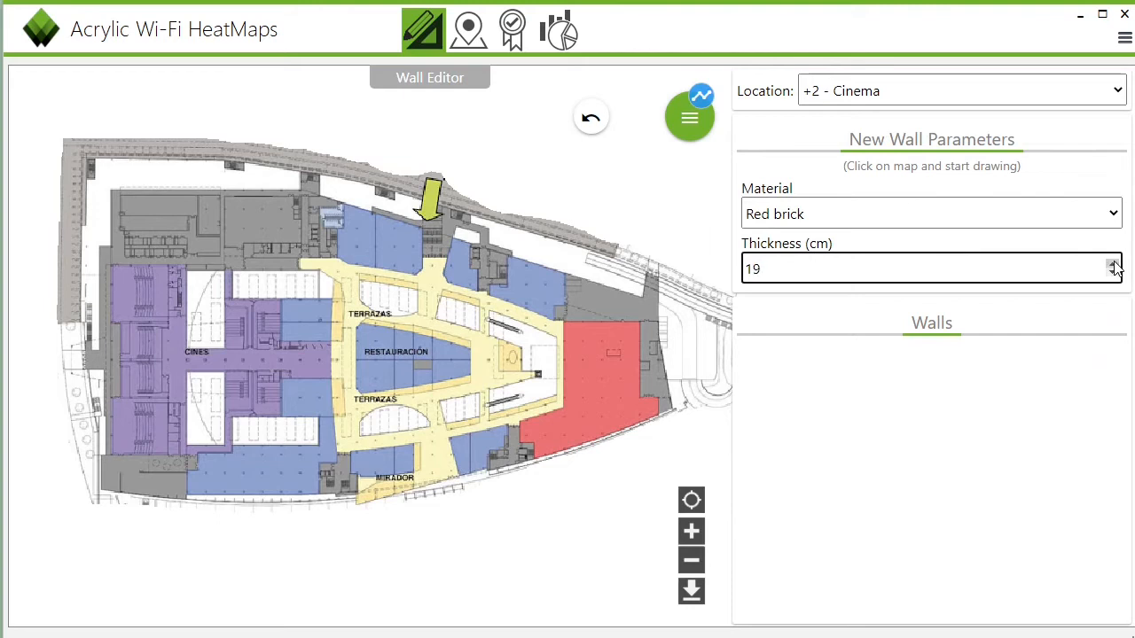
- Draw a closed red brick wall around the central blue RESTAURACIÓN block
{"action": "left_click", "coordinate": [352, 391]}
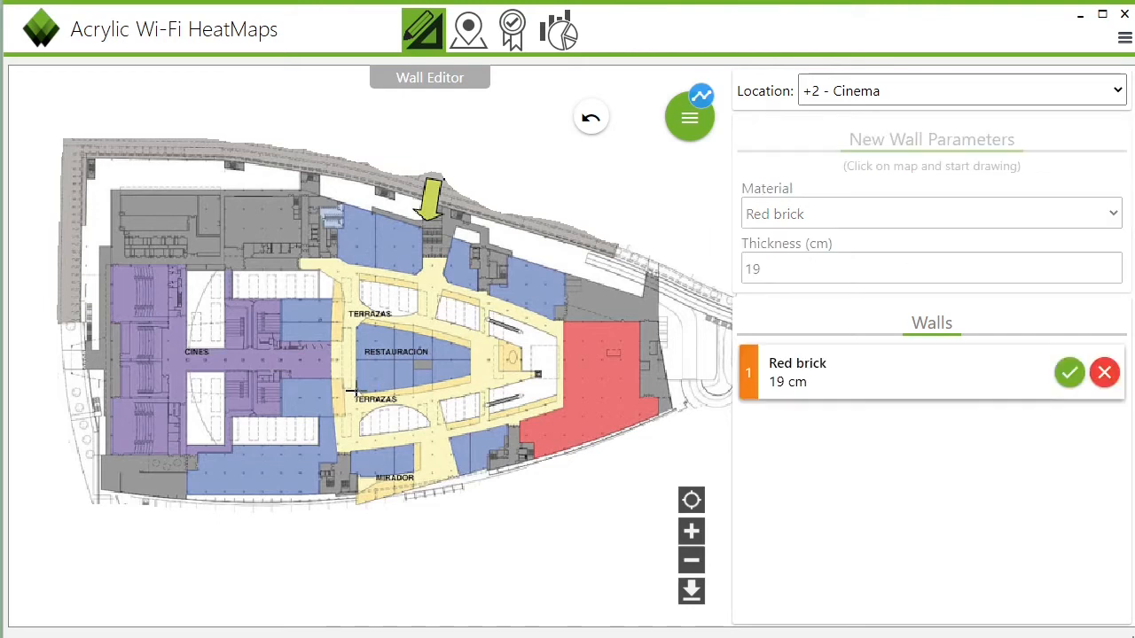
{"action": "left_click", "coordinate": [355, 327]}
{"action": "left_click", "coordinate": [474, 352]}
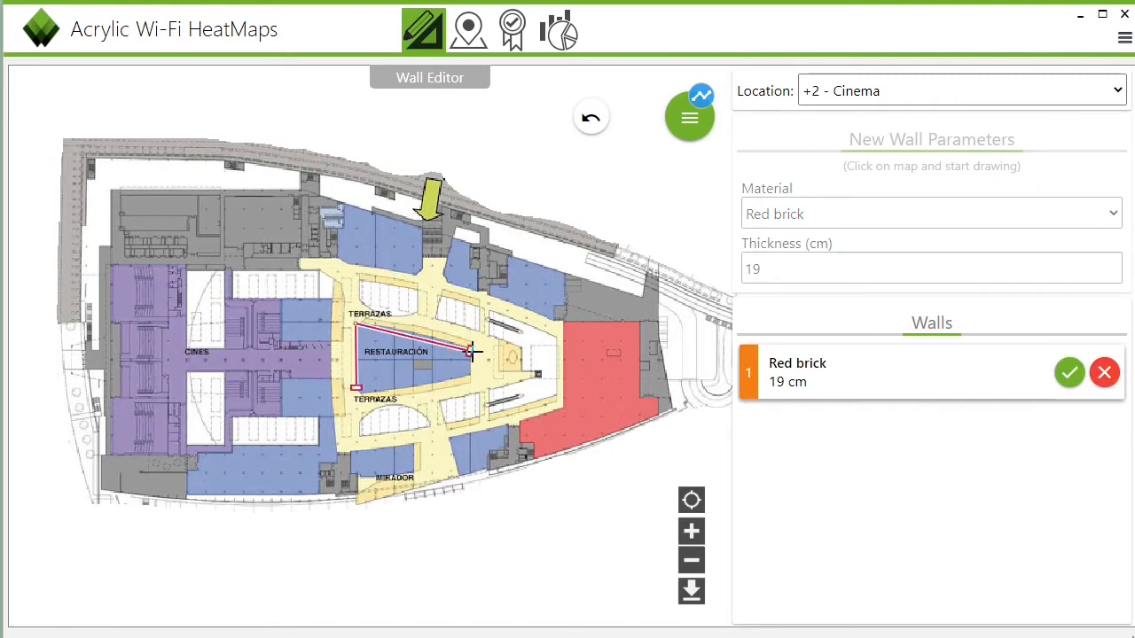
{"action": "left_click", "coordinate": [470, 373]}
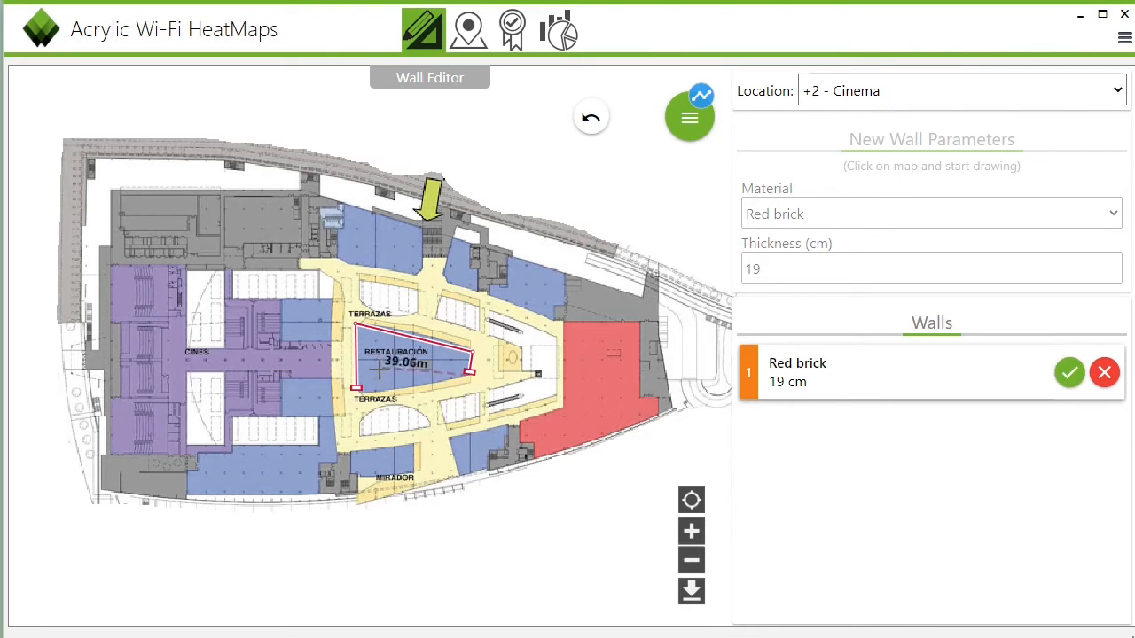
{"action": "left_click", "coordinate": [355, 391]}
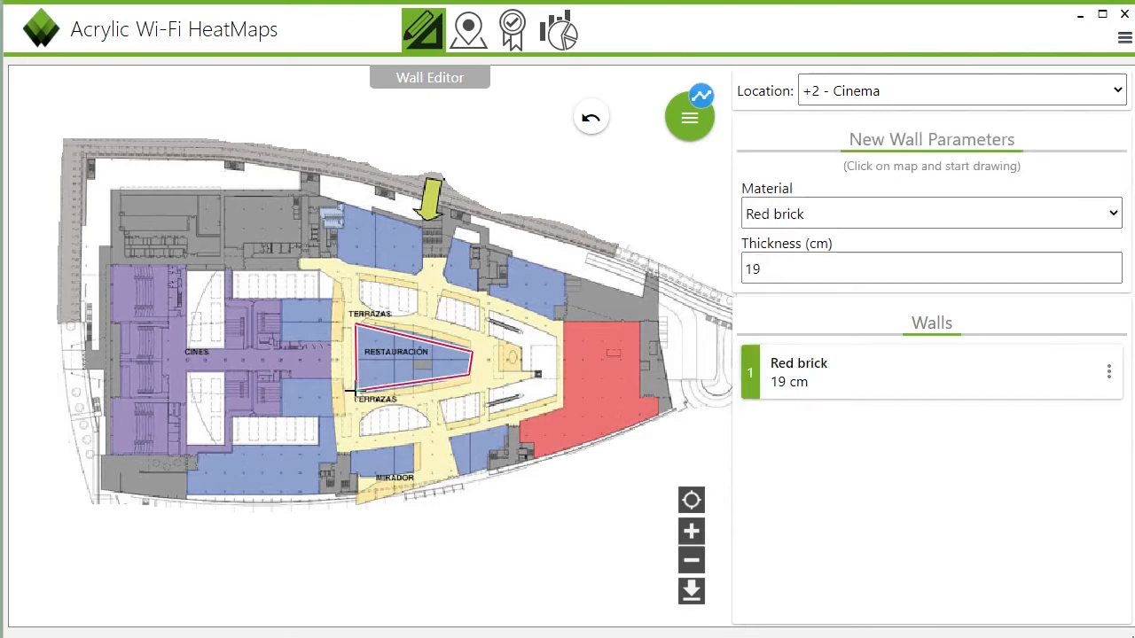
- Outline the two openings below RESTAURACIÓN and the white area at the walkway's east end with red brick walls
{"action": "left_click", "coordinate": [358, 436]}
{"action": "left_click", "coordinate": [440, 399]}
{"action": "left_click", "coordinate": [483, 391]}
{"action": "left_click", "coordinate": [536, 374]}
{"action": "left_click", "coordinate": [490, 312]}
{"action": "left_click", "coordinate": [556, 336]}
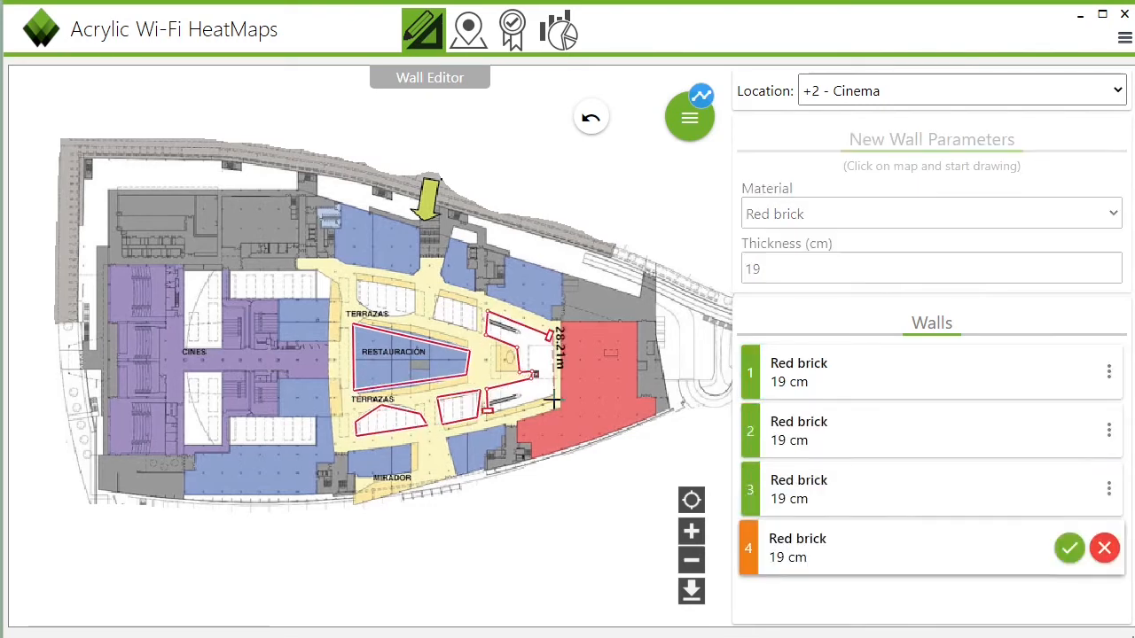
{"action": "left_click", "coordinate": [555, 393]}
- Outline the two white openings above the RESTAURACIÓN block with closed red brick walls
{"action": "left_click", "coordinate": [477, 302]}
{"action": "left_click", "coordinate": [477, 331]}
{"action": "left_click", "coordinate": [414, 310]}
{"action": "left_click", "coordinate": [414, 311]}
- Draw 30 cm "Concrete, foundation wall" walls along the blue shops on the plan's northern side, beside the yellow walkway
{"action": "left_click", "coordinate": [931, 214]}
{"action": "left_click", "coordinate": [922, 269]}
{"action": "type", "text": "30"}
{"action": "left_click", "coordinate": [184, 476]}
{"action": "left_click", "coordinate": [332, 280]}
{"action": "left_click", "coordinate": [335, 256]}
{"action": "left_click", "coordinate": [418, 272]}
{"action": "left_click", "coordinate": [420, 229]}
{"action": "double_click", "coordinate": [298, 185]}
- Draw the concrete foundation walls around the blue shops on the western and southwestern side of the walkway
{"action": "left_click", "coordinate": [185, 469]}
{"action": "left_click", "coordinate": [229, 446]}
{"action": "left_click", "coordinate": [317, 446]}
{"action": "double_click", "coordinate": [320, 377]}
{"action": "left_click", "coordinate": [327, 337]}
{"action": "left_click", "coordinate": [279, 295]}
{"action": "double_click", "coordinate": [327, 296]}
- Draw a concrete foundation wall around the eastern perimeter, enclosing the red area and the adjoining blue and grey zones
{"action": "left_click", "coordinate": [653, 410]}
{"action": "left_click", "coordinate": [458, 468]}
{"action": "left_click", "coordinate": [560, 402]}
{"action": "left_click", "coordinate": [451, 235]}
{"action": "left_click", "coordinate": [638, 291]}
{"action": "left_click", "coordinate": [669, 405]}
{"action": "double_click", "coordinate": [654, 410]}
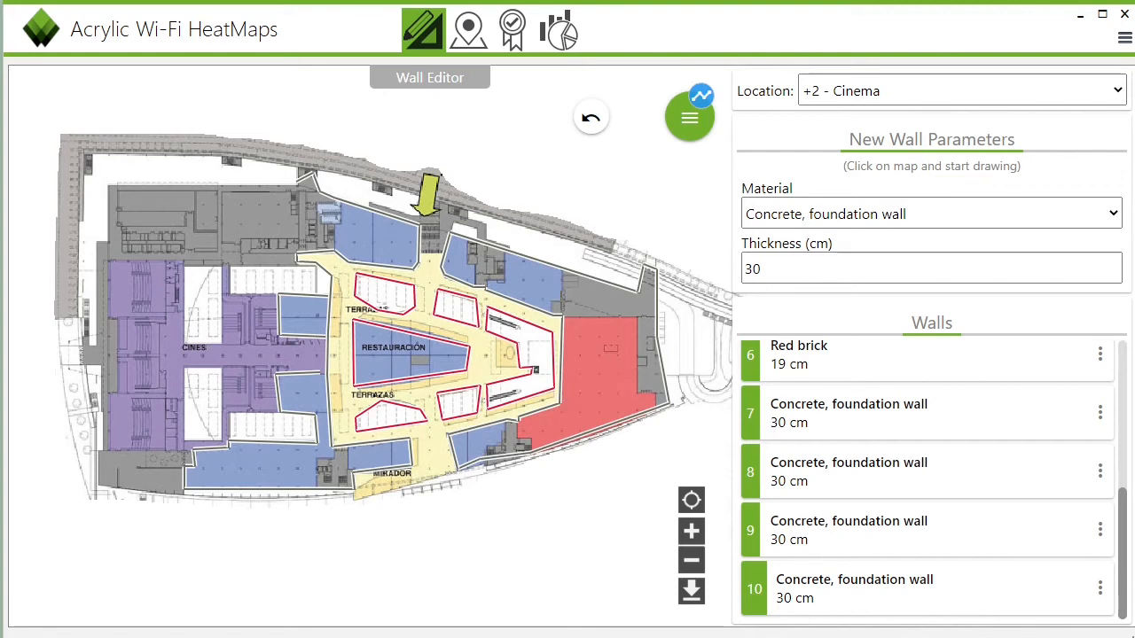
- In the Access Point Editor, activate 5 GHz and add 802.11n to 2.4 GHz, keeping the Omnidirectional 2.2 dbi antenna
{"action": "left_click", "coordinate": [690, 130]}
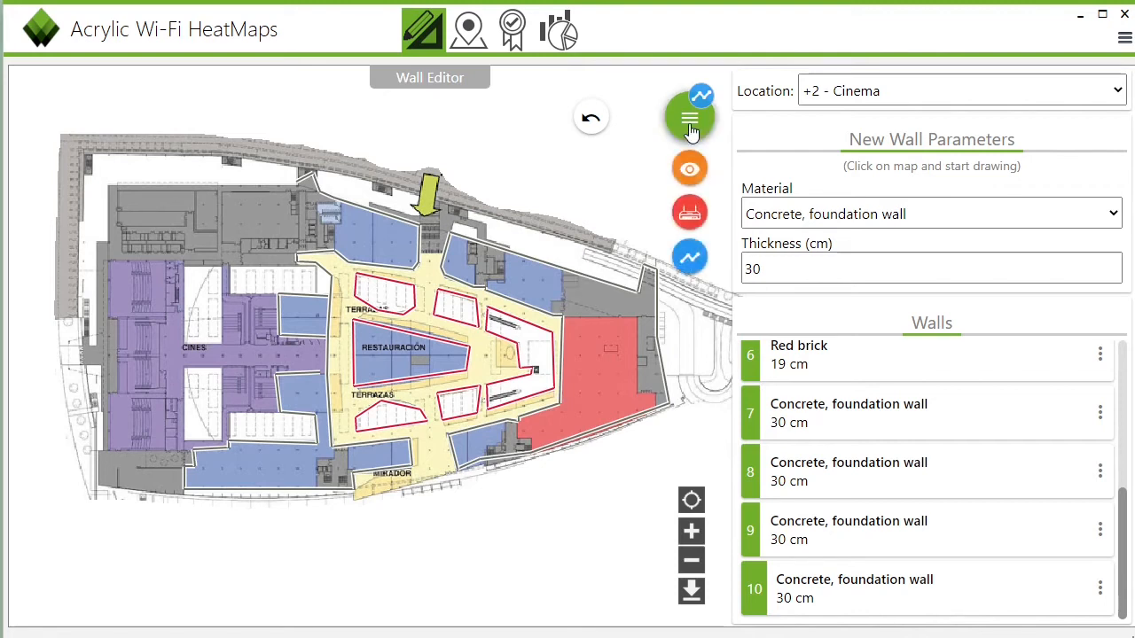
{"action": "left_click", "coordinate": [690, 215]}
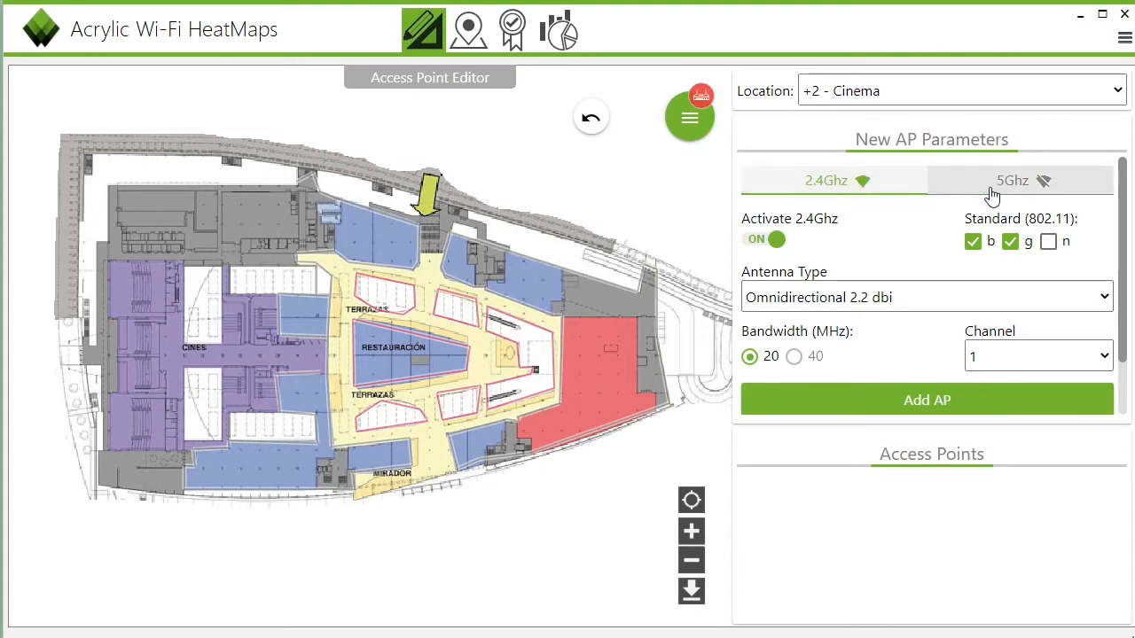
{"action": "left_click", "coordinate": [927, 199]}
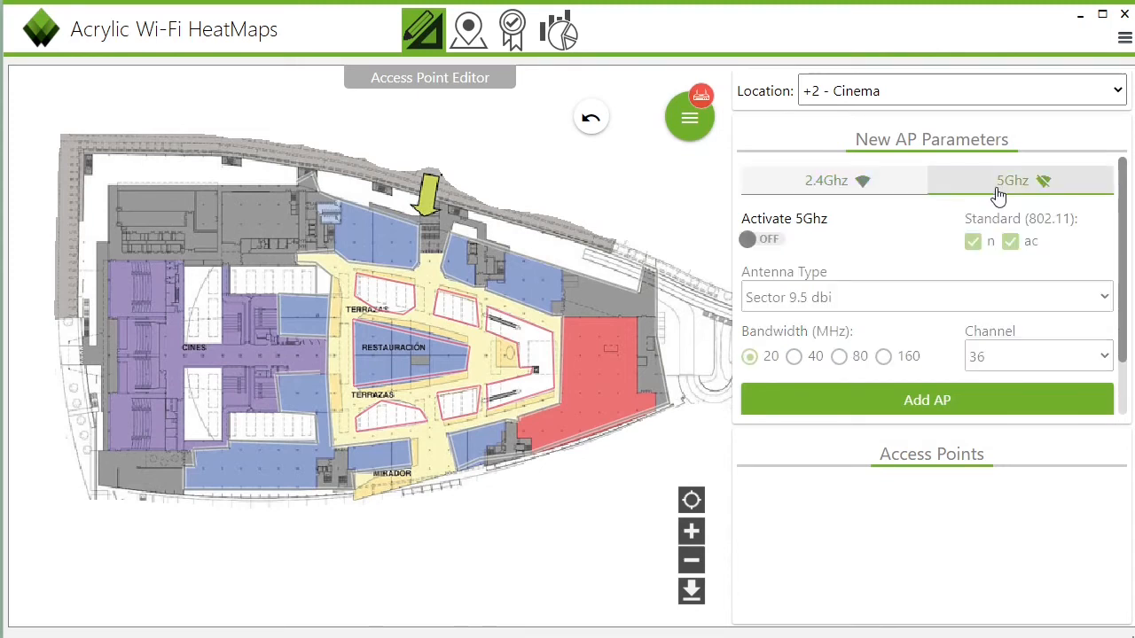
{"action": "left_click", "coordinate": [768, 242]}
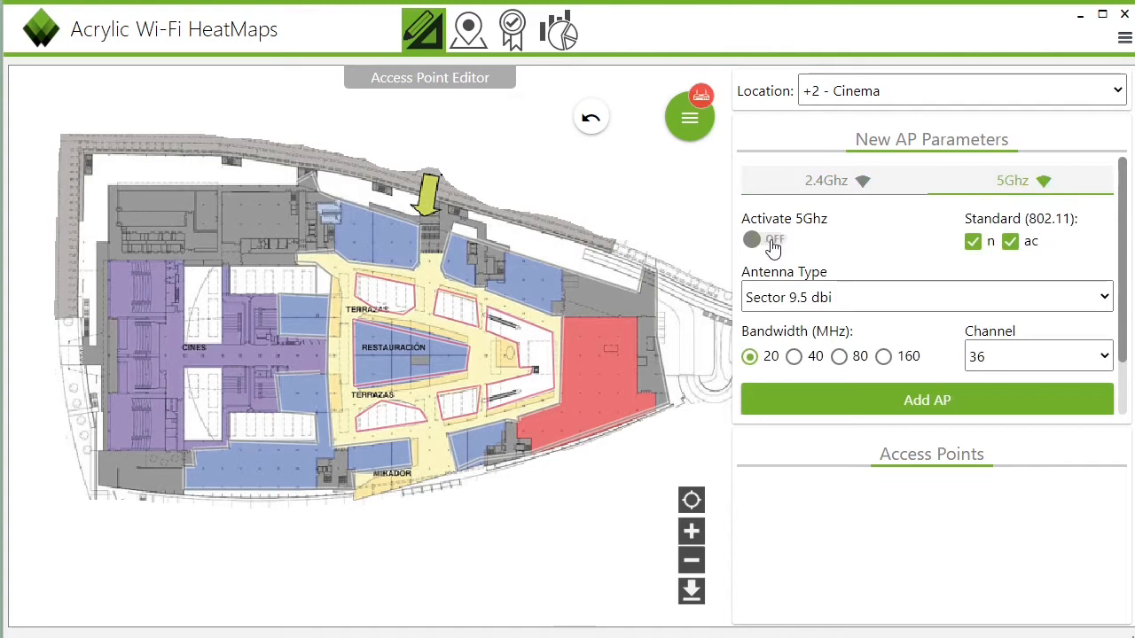
{"action": "left_click", "coordinate": [875, 191]}
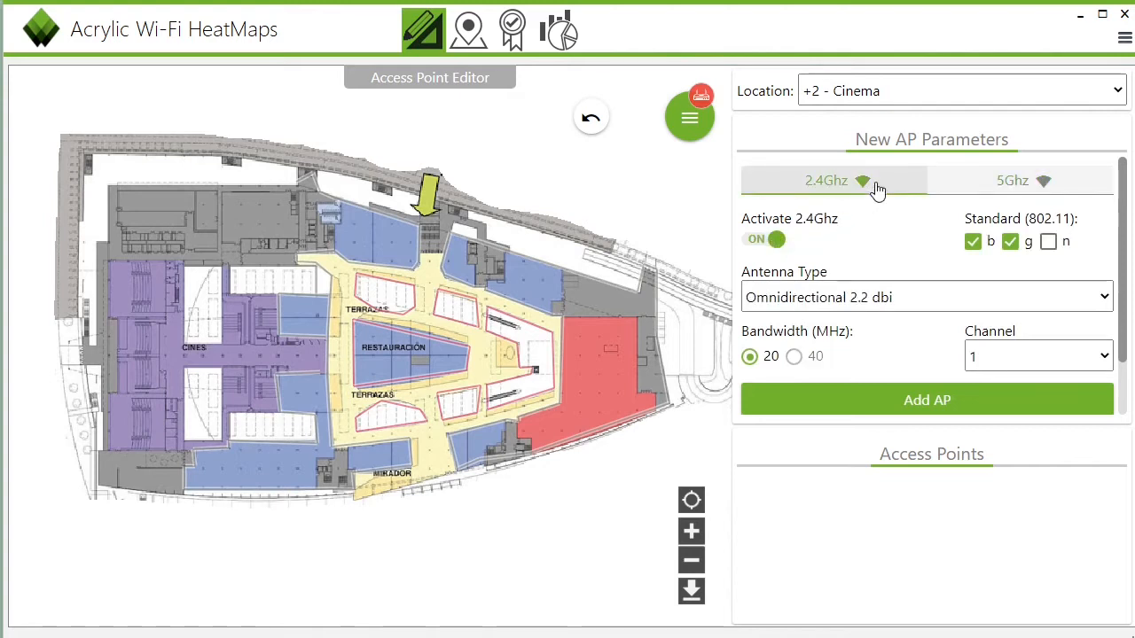
{"action": "left_click", "coordinate": [1048, 241]}
{"action": "left_click", "coordinate": [878, 300]}
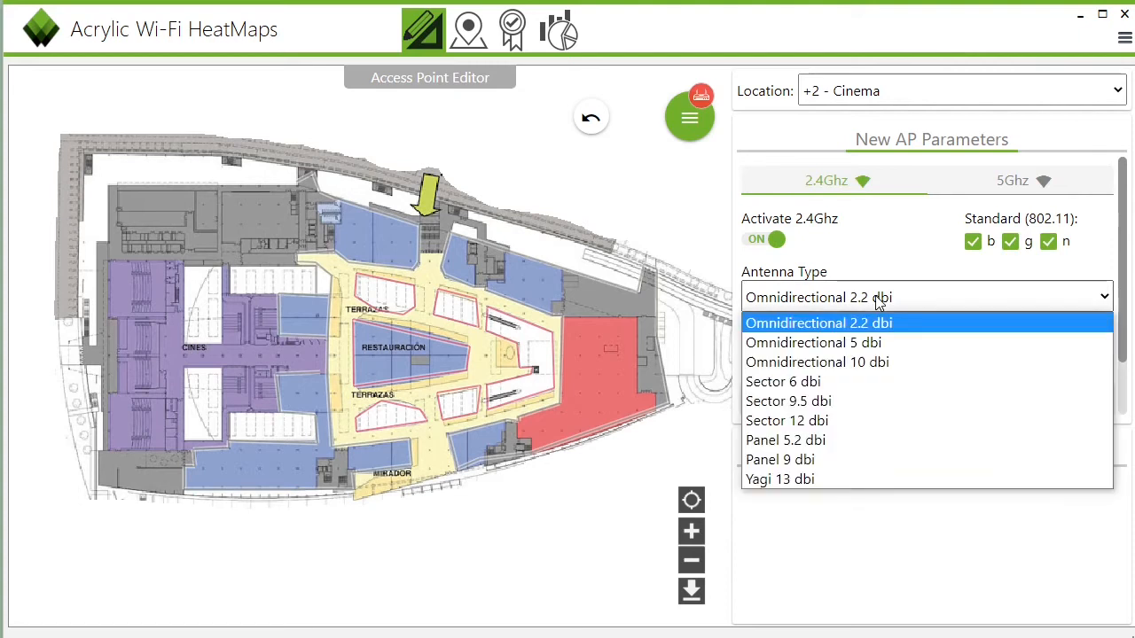
{"action": "left_click", "coordinate": [878, 298]}
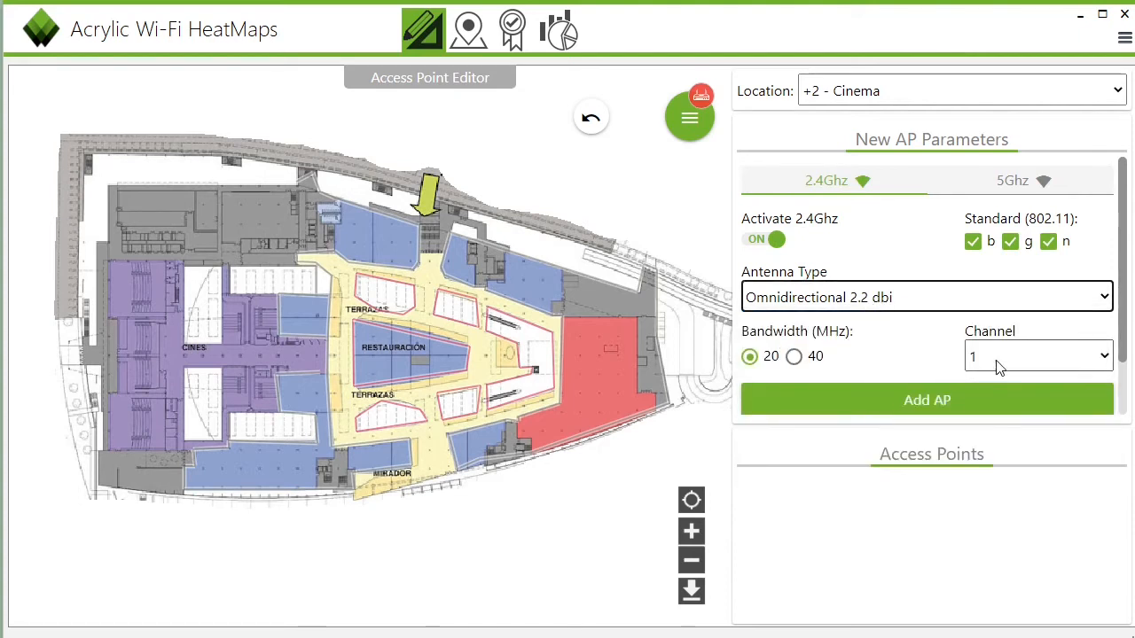
- Add five dual-band access points with the configured parameters to the floor plan
{"action": "left_click", "coordinate": [901, 411]}
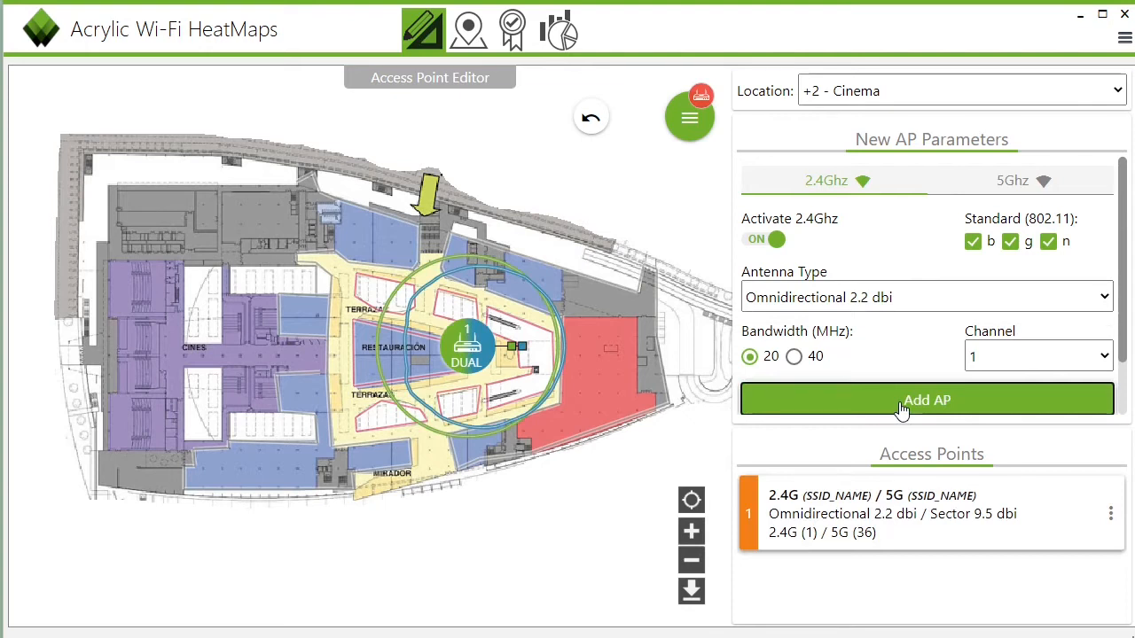
{"action": "left_click", "coordinate": [901, 409]}
{"action": "left_click", "coordinate": [901, 410]}
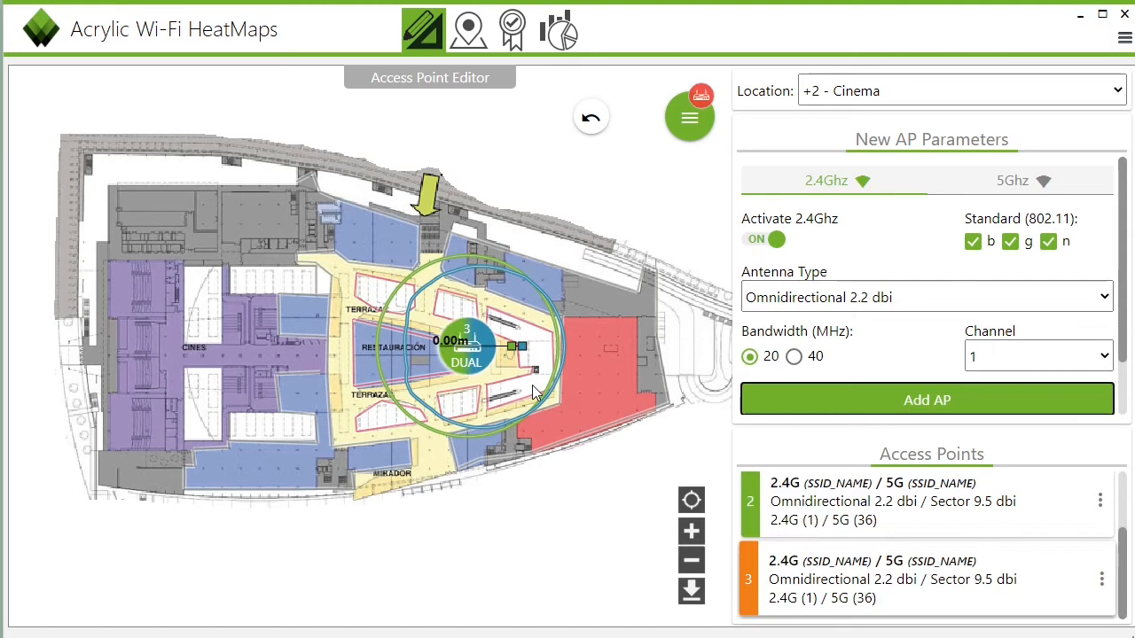
{"action": "left_click", "coordinate": [820, 400]}
{"action": "left_click", "coordinate": [820, 401]}
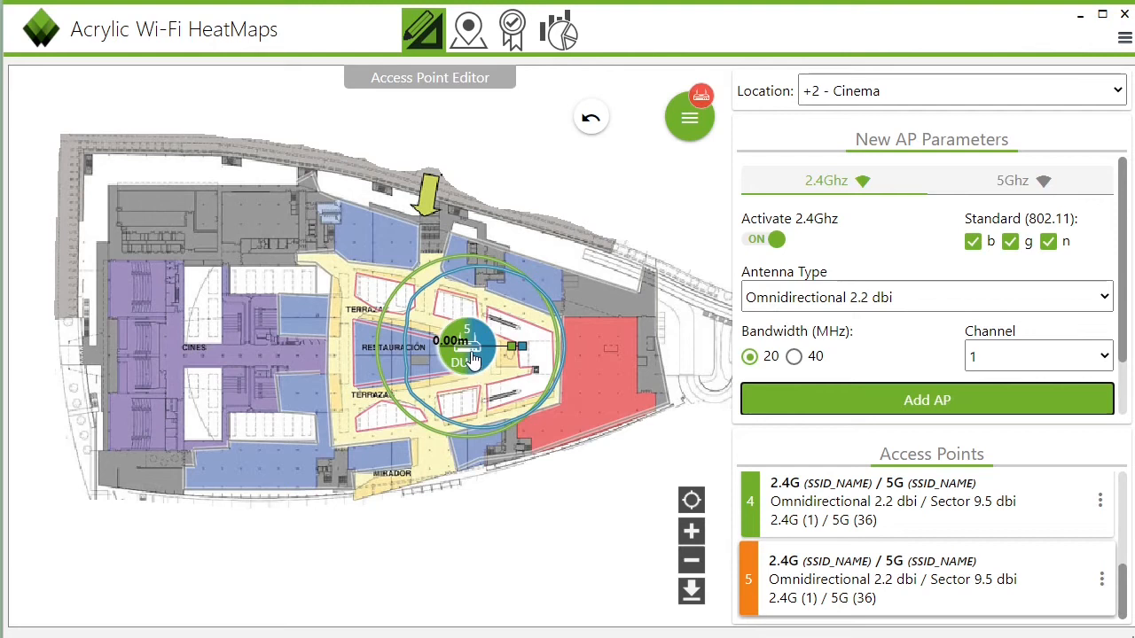
- Move access point 1 to the northwest corner of the yellow walkway and try different orientations for its antennas
{"action": "left_click_drag", "start_coordinate": [472, 358], "coordinate": [351, 299]}
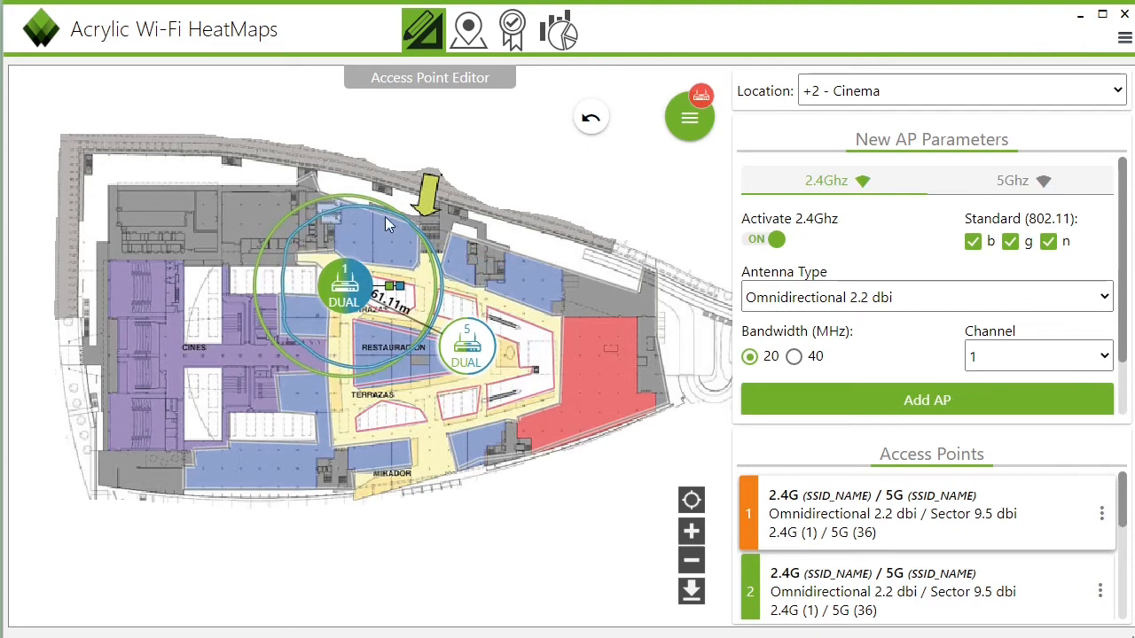
{"action": "left_click", "coordinate": [391, 289]}
{"action": "left_click", "coordinate": [349, 300]}
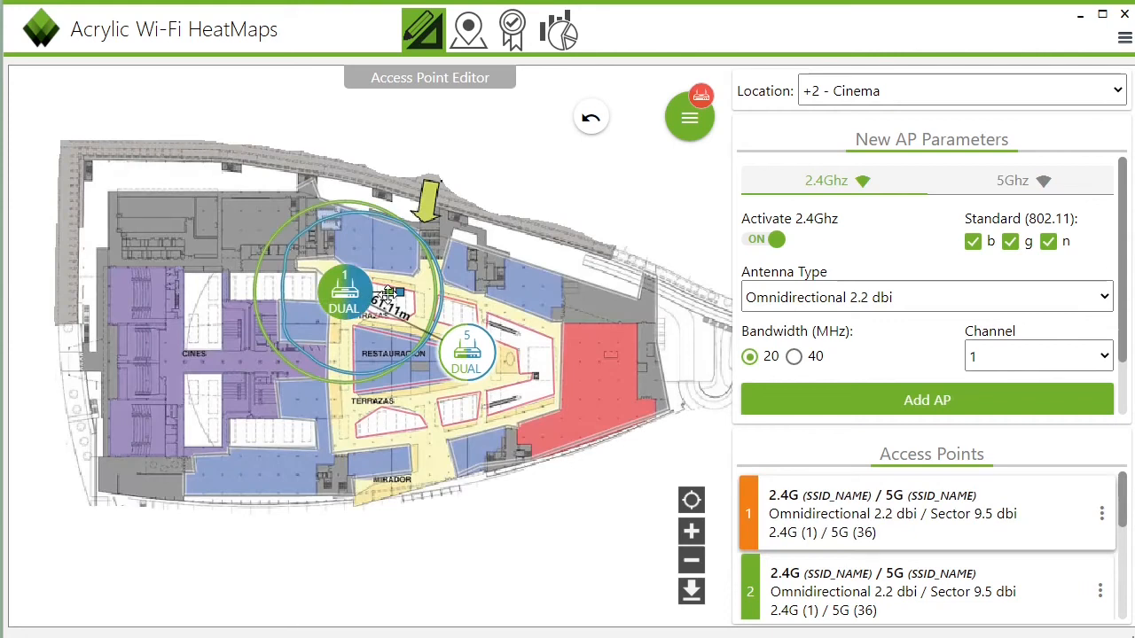
{"action": "left_click_drag", "start_coordinate": [379, 307], "coordinate": [318, 327]}
{"action": "mouse_move", "coordinate": [396, 297]}
{"action": "left_mouse_down"}
{"action": "mouse_move", "coordinate": [333, 330]}
{"action": "mouse_move", "coordinate": [391, 272]}
{"action": "mouse_move", "coordinate": [400, 292]}
{"action": "left_mouse_up"}
- Spread the remaining access points over the southwest, southeast, north and east ends of the yellow walkway
{"action": "left_click_drag", "start_coordinate": [466, 348], "coordinate": [348, 448]}
{"action": "left_click_drag", "start_coordinate": [463, 355], "coordinate": [435, 304]}
{"action": "left_click_drag", "start_coordinate": [465, 348], "coordinate": [562, 361]}
- Show the heatmap with the Signal-to-Interference Ratio visualization and examine interference between access points
{"action": "left_click", "coordinate": [689, 119]}
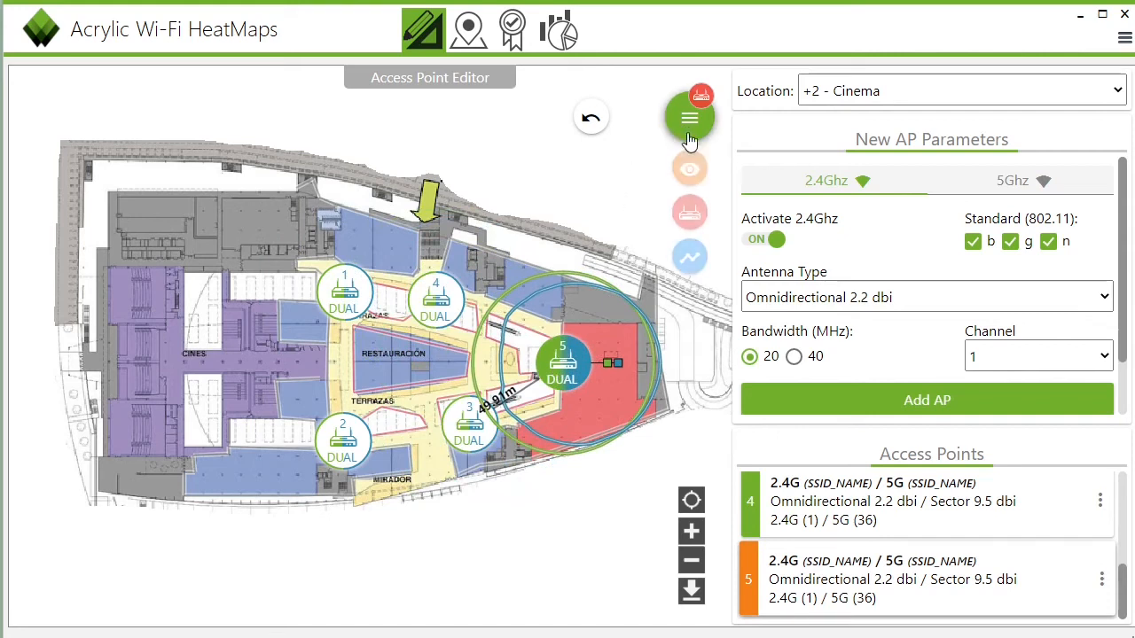
{"action": "left_click", "coordinate": [690, 170]}
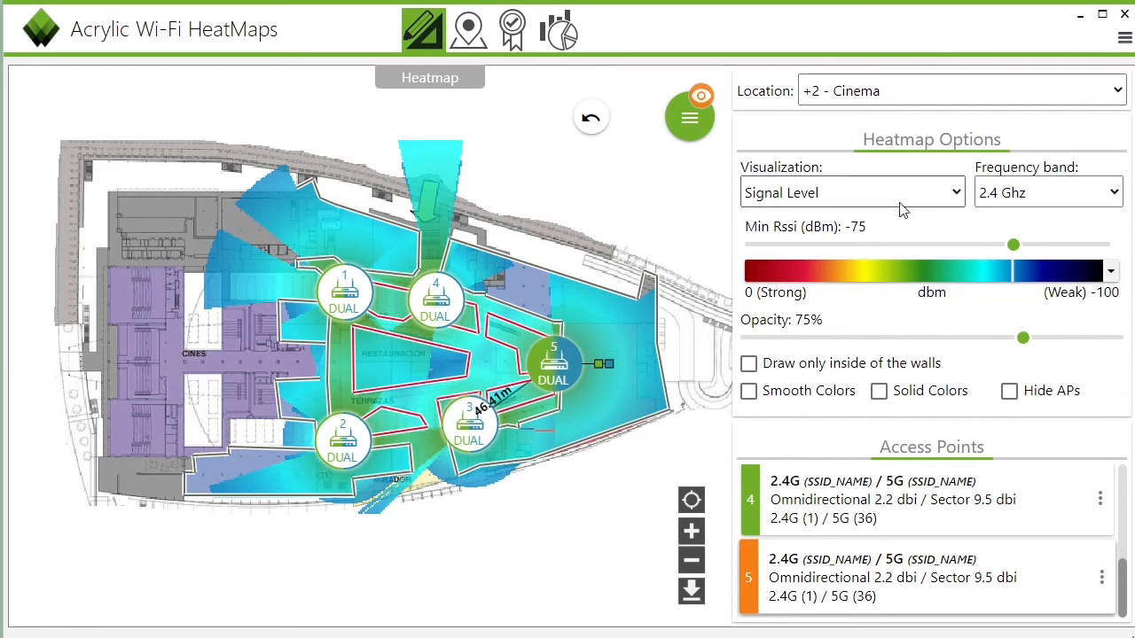
{"action": "left_click", "coordinate": [937, 195]}
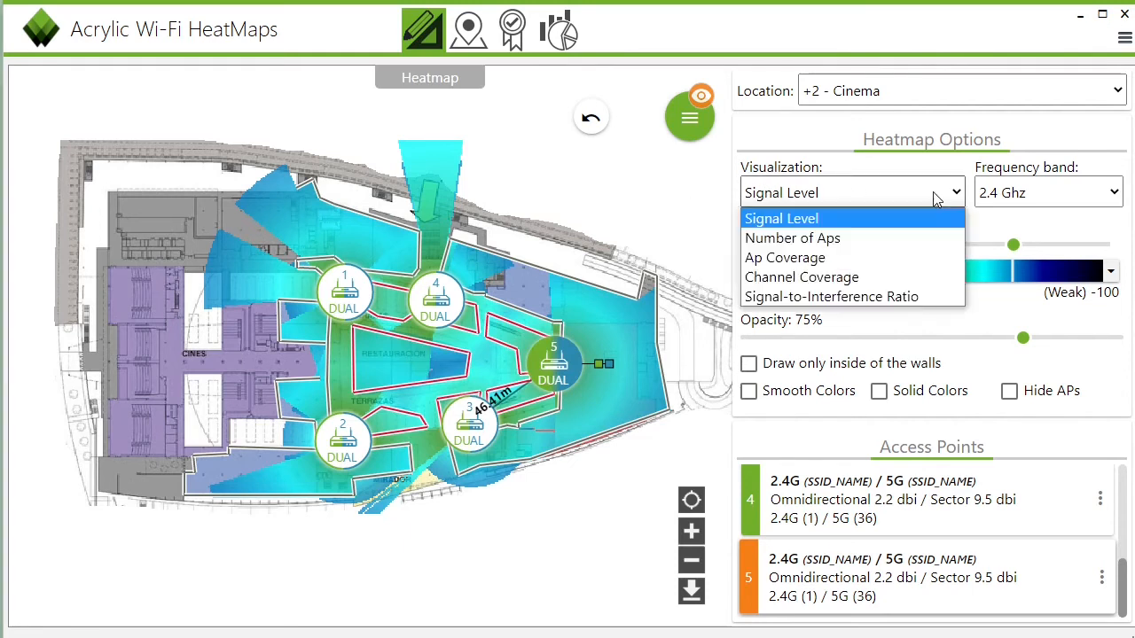
{"action": "left_click", "coordinate": [833, 298]}
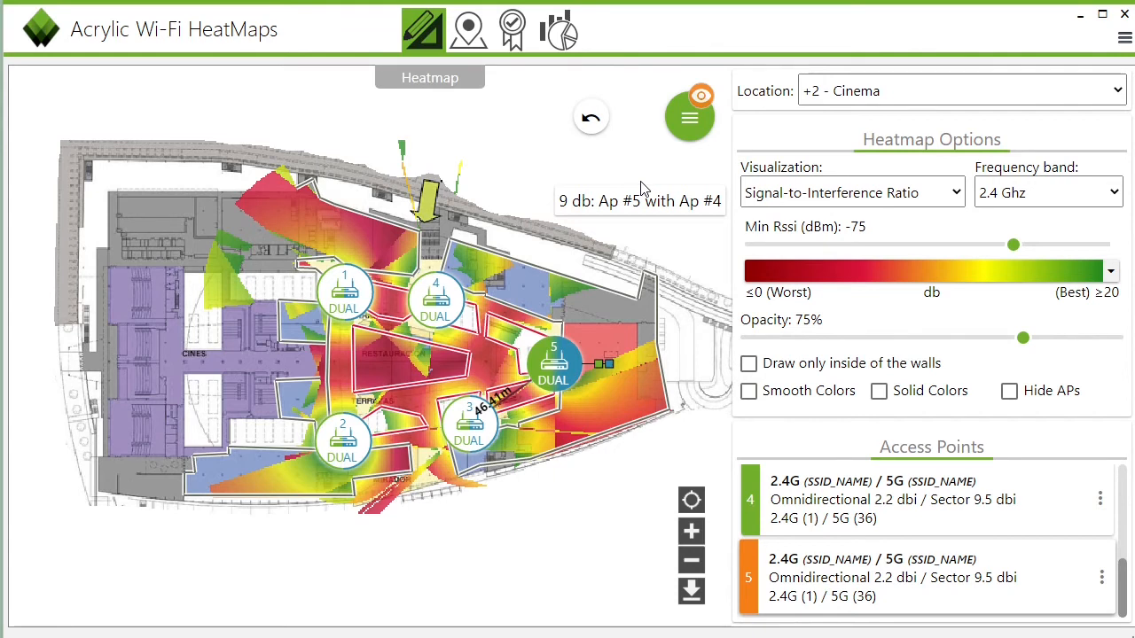
- Switch the heatmap to Channel Coverage and review the channels assigned to the listed access points
{"action": "left_click", "coordinate": [953, 195]}
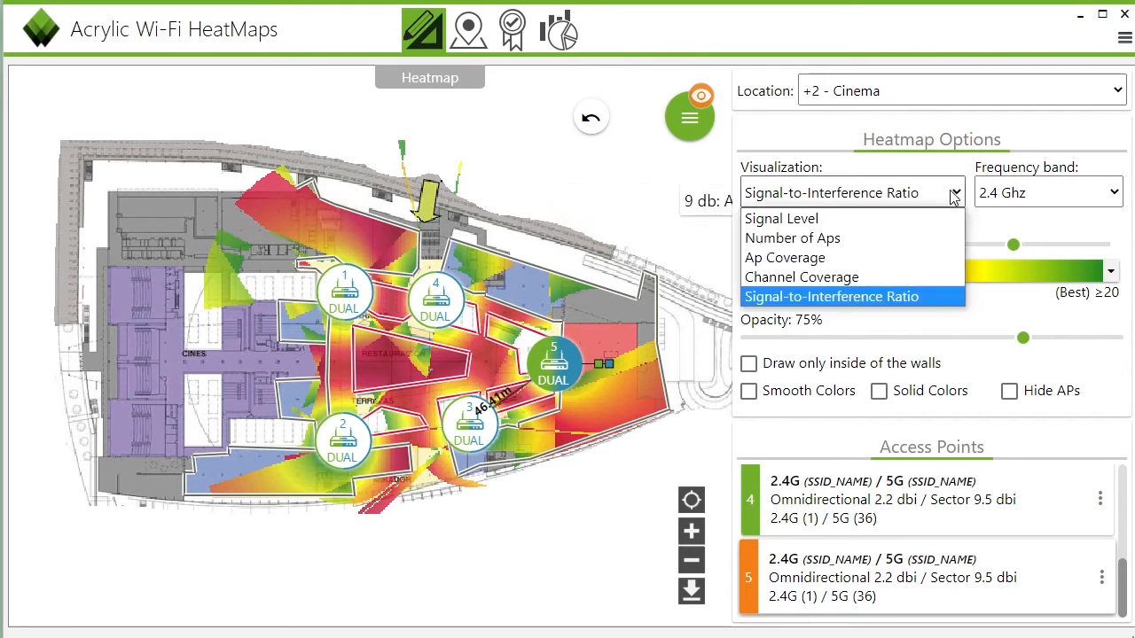
{"action": "left_click", "coordinate": [883, 278]}
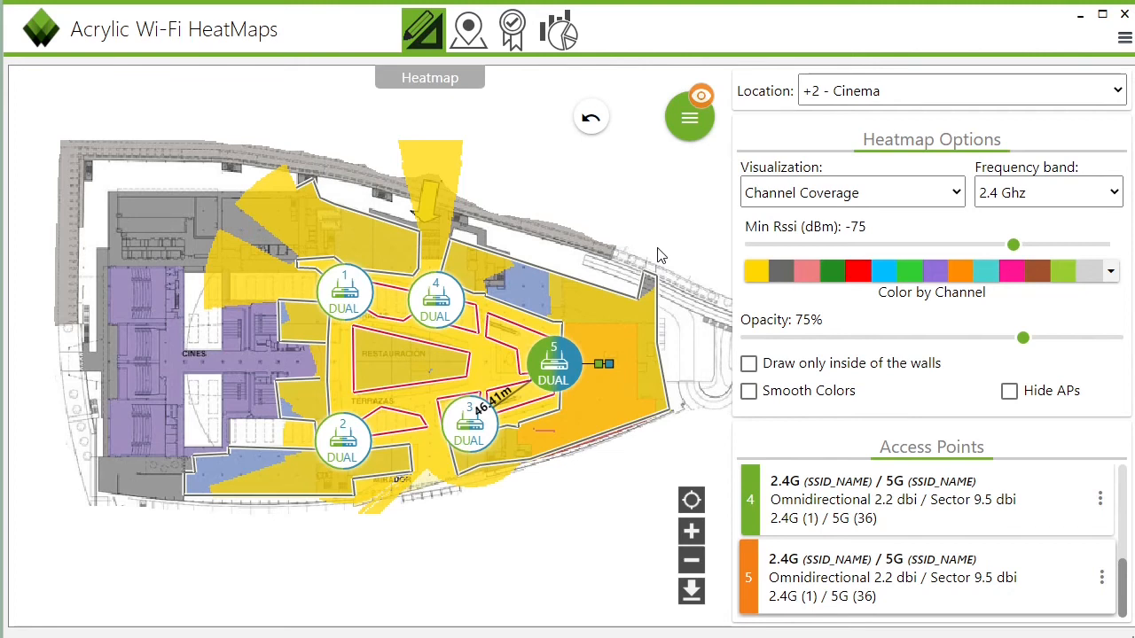
{"action": "left_click_drag", "start_coordinate": [1123, 573], "coordinate": [1122, 484]}
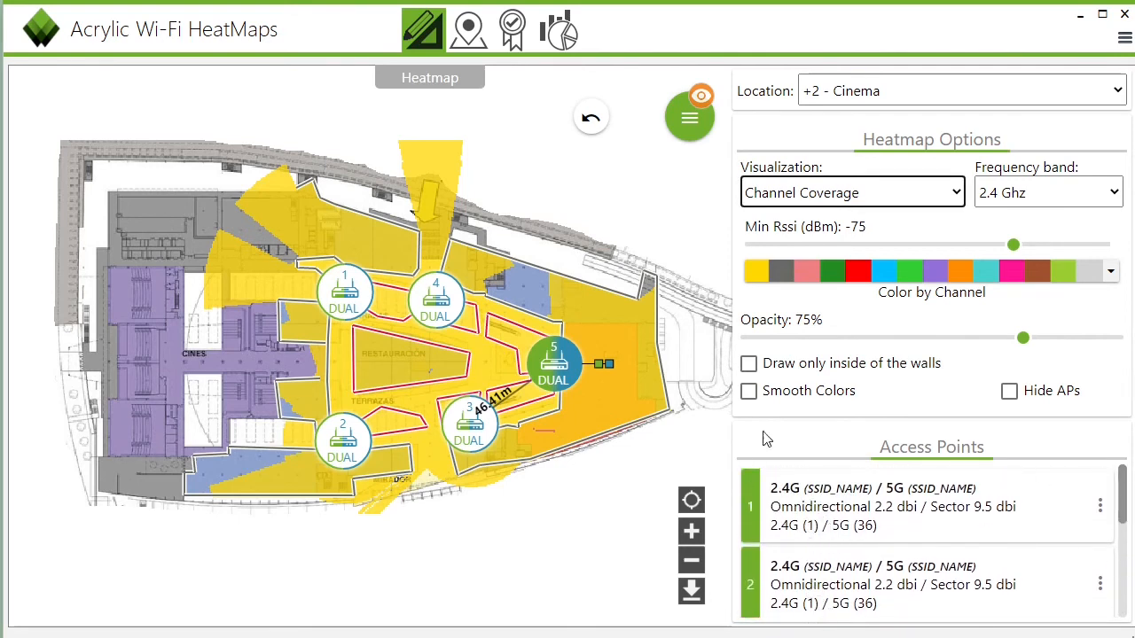
- Return to editing access points and set access point 2's 2.4 GHz channel to 6
{"action": "left_click", "coordinate": [691, 122]}
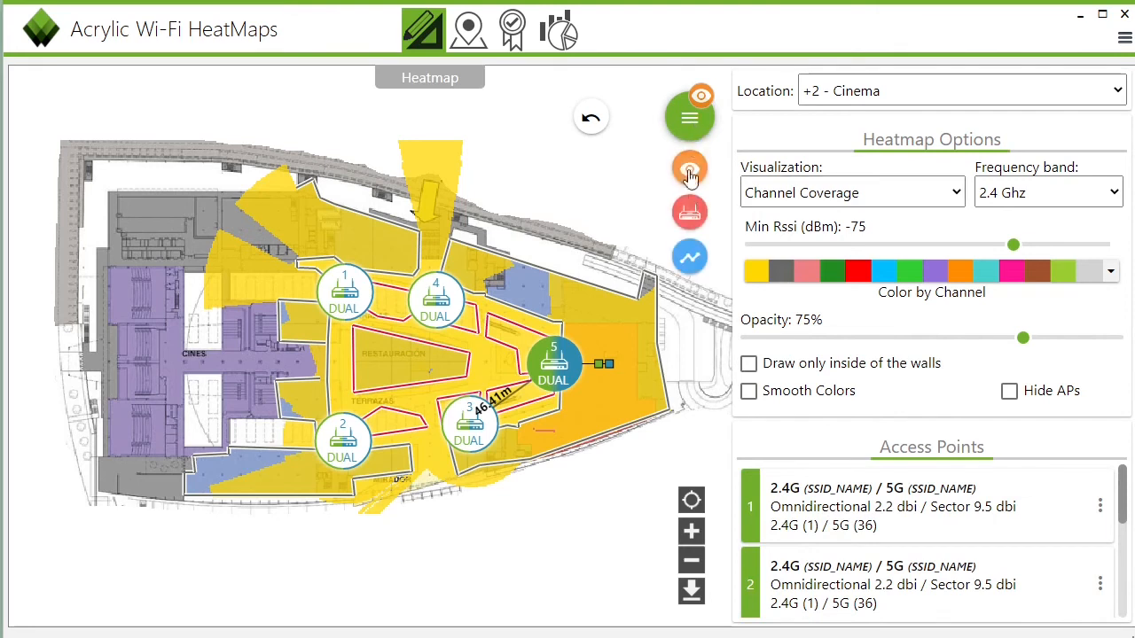
{"action": "left_click", "coordinate": [690, 217]}
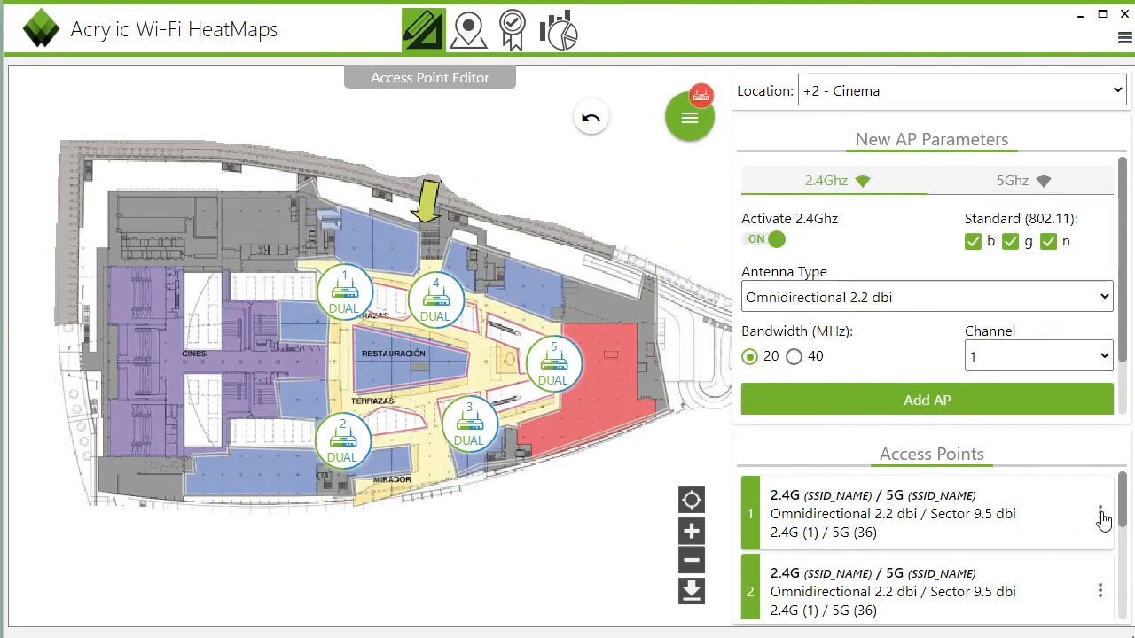
{"action": "left_click", "coordinate": [971, 520]}
{"action": "left_click", "coordinate": [1028, 592]}
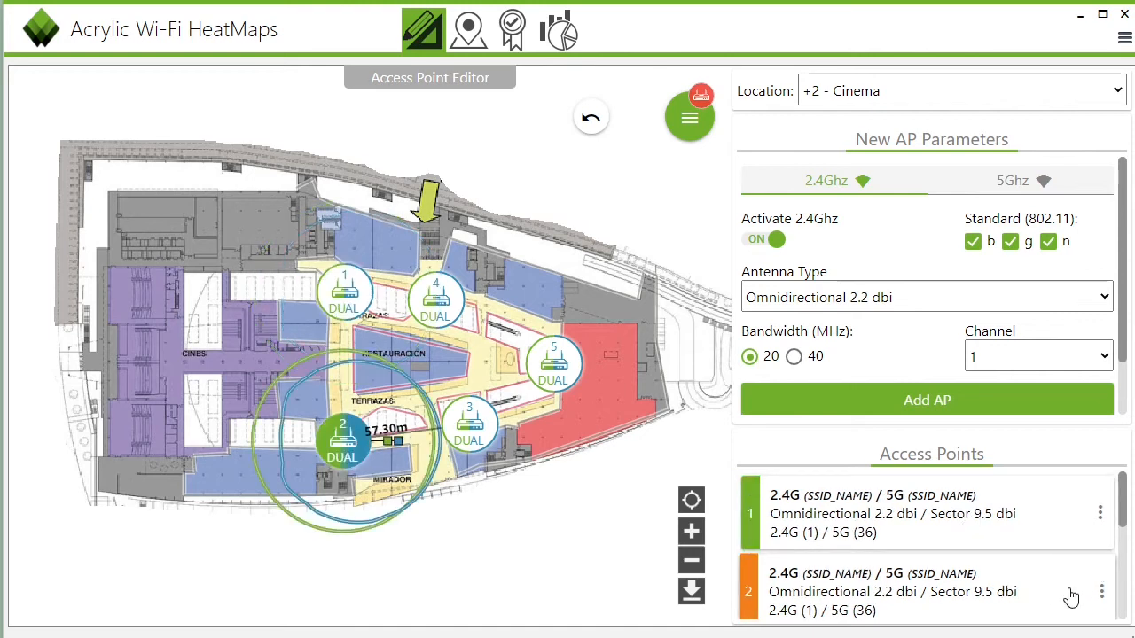
{"action": "left_click", "coordinate": [1100, 595]}
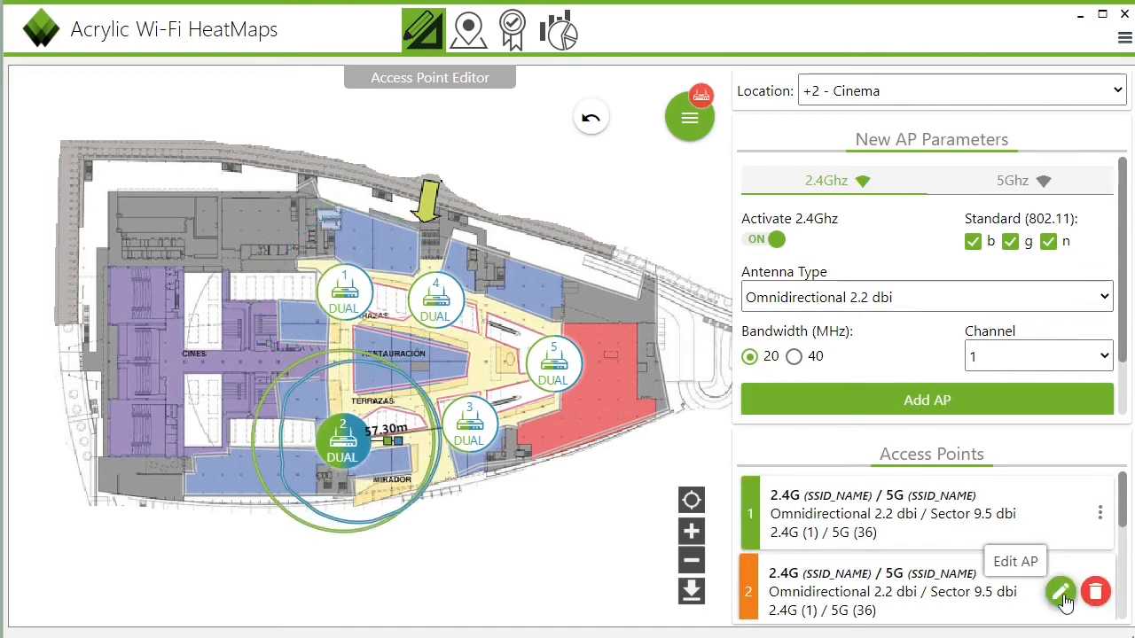
{"action": "left_click", "coordinate": [1060, 593]}
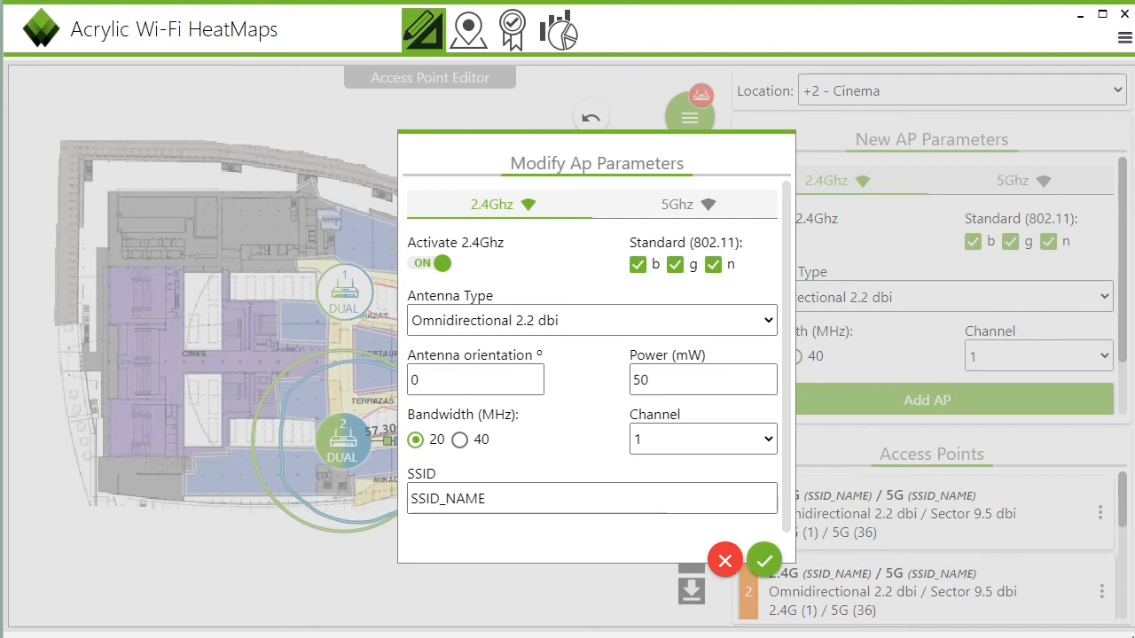
{"action": "left_click", "coordinate": [708, 444]}
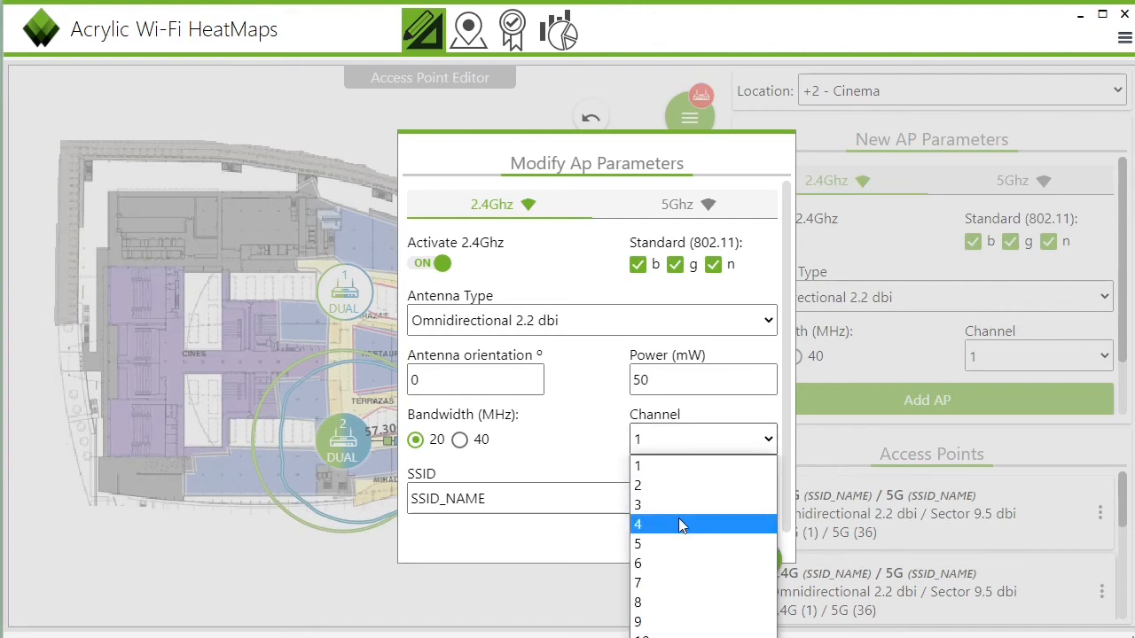
{"action": "left_click", "coordinate": [680, 564]}
{"action": "left_click", "coordinate": [768, 566]}
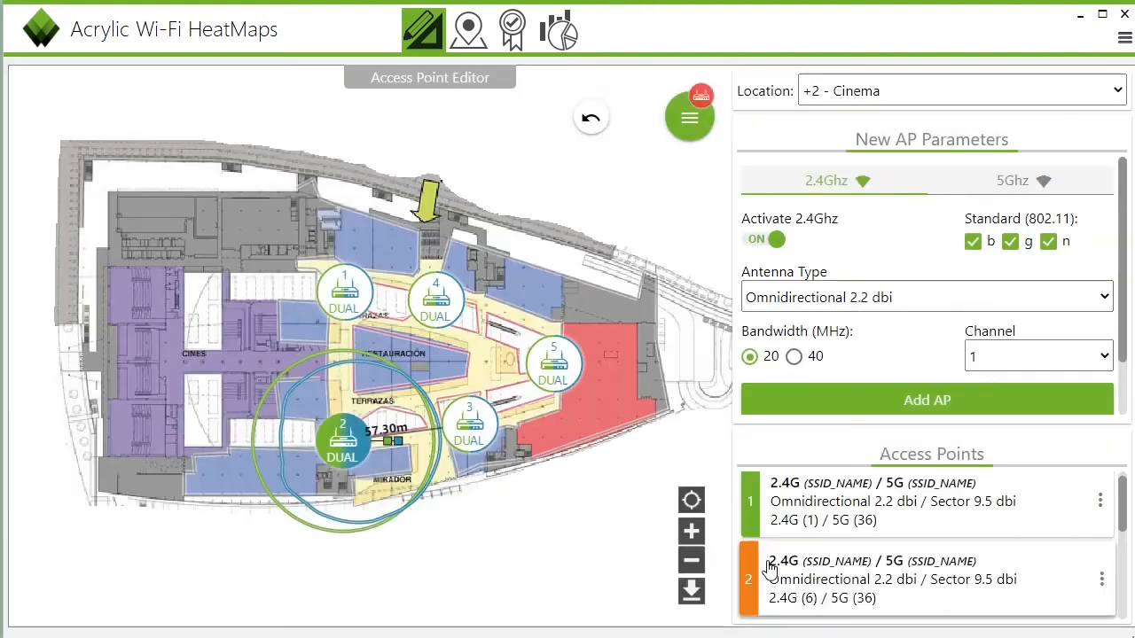
- Check the channels assigned to the other access points and show the Channel Coverage heatmap again
{"action": "scroll", "coordinate": [897, 538], "scroll_direction": "down", "scroll_amount": 1}
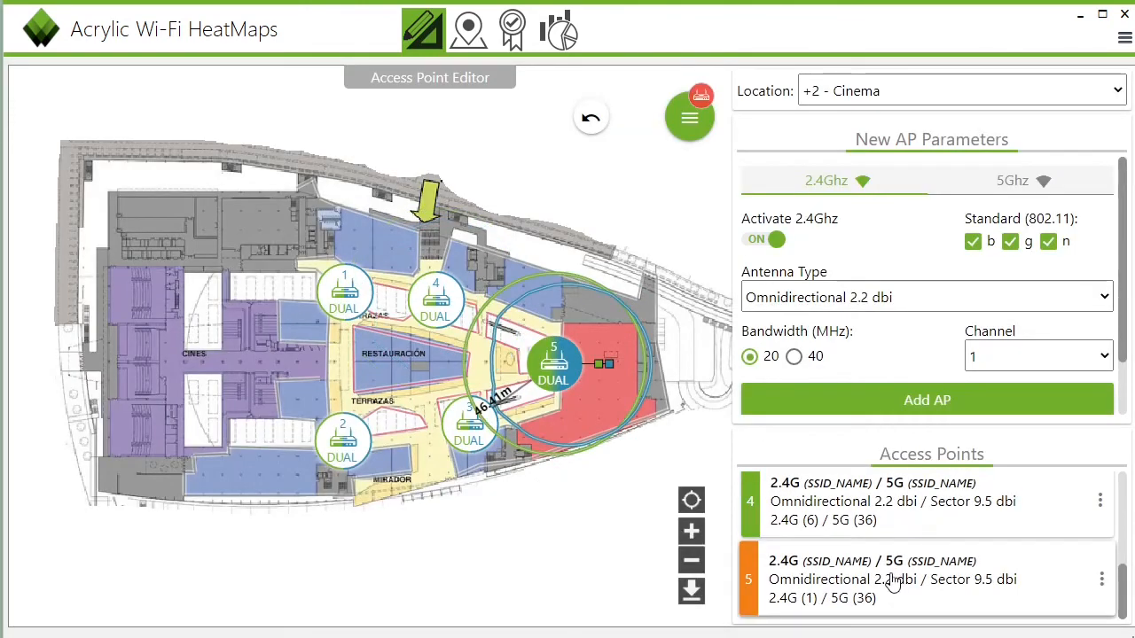
{"action": "left_click", "coordinate": [477, 444]}
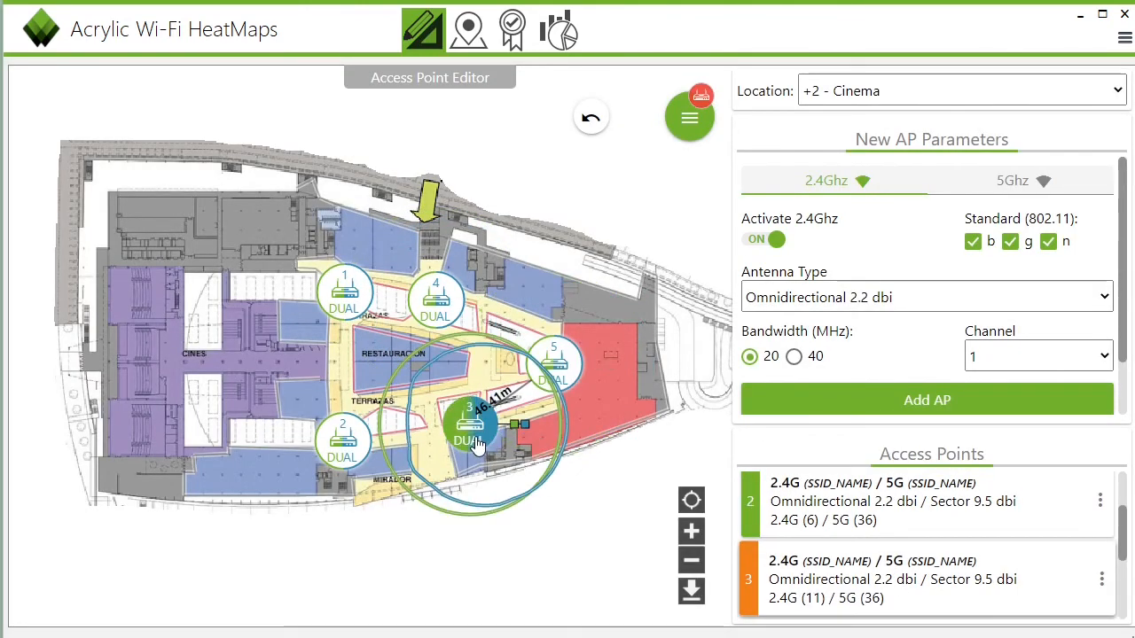
{"action": "left_click", "coordinate": [690, 124]}
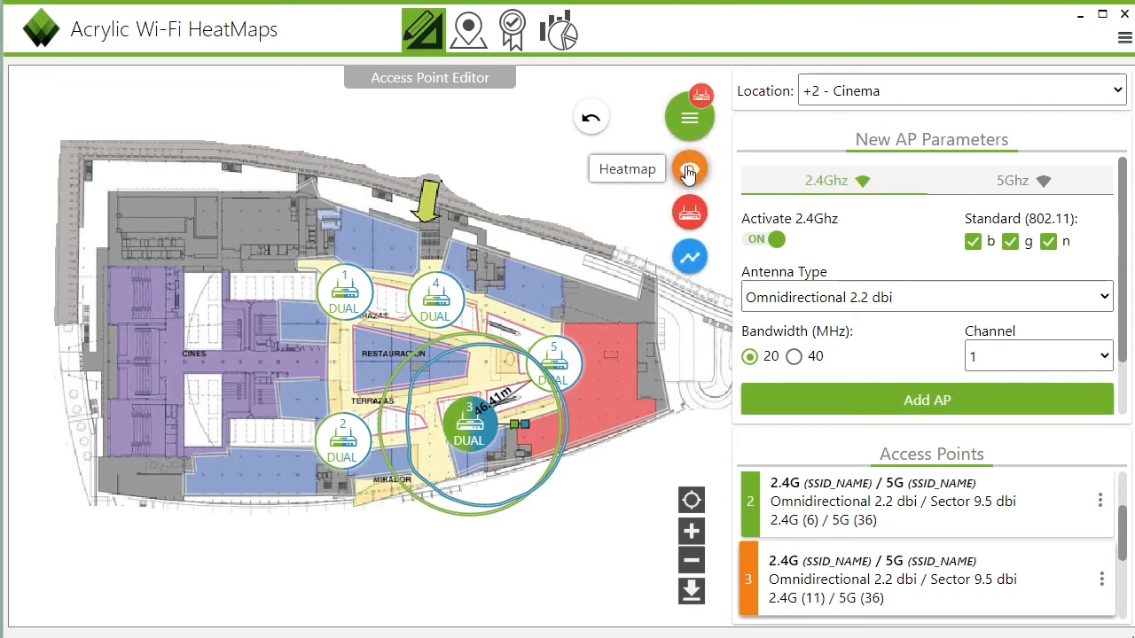
{"action": "left_click", "coordinate": [689, 168]}
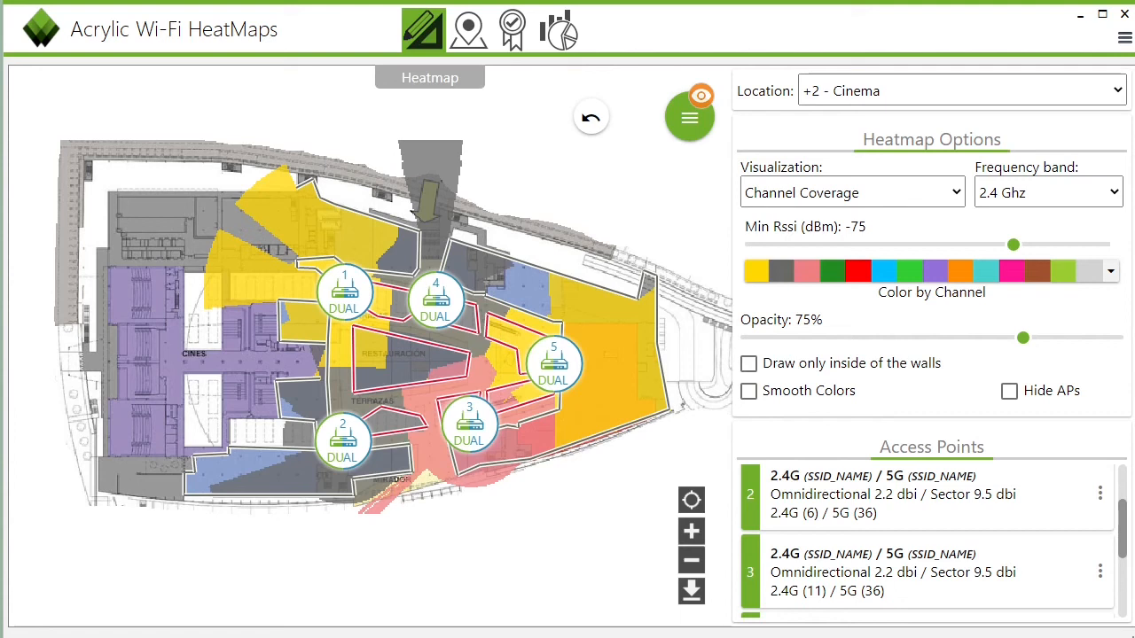
- Switch the heatmap to Signal-to-Interference Ratio and examine the remaining interference on the 2.4 GHz band
{"action": "left_click", "coordinate": [808, 182]}
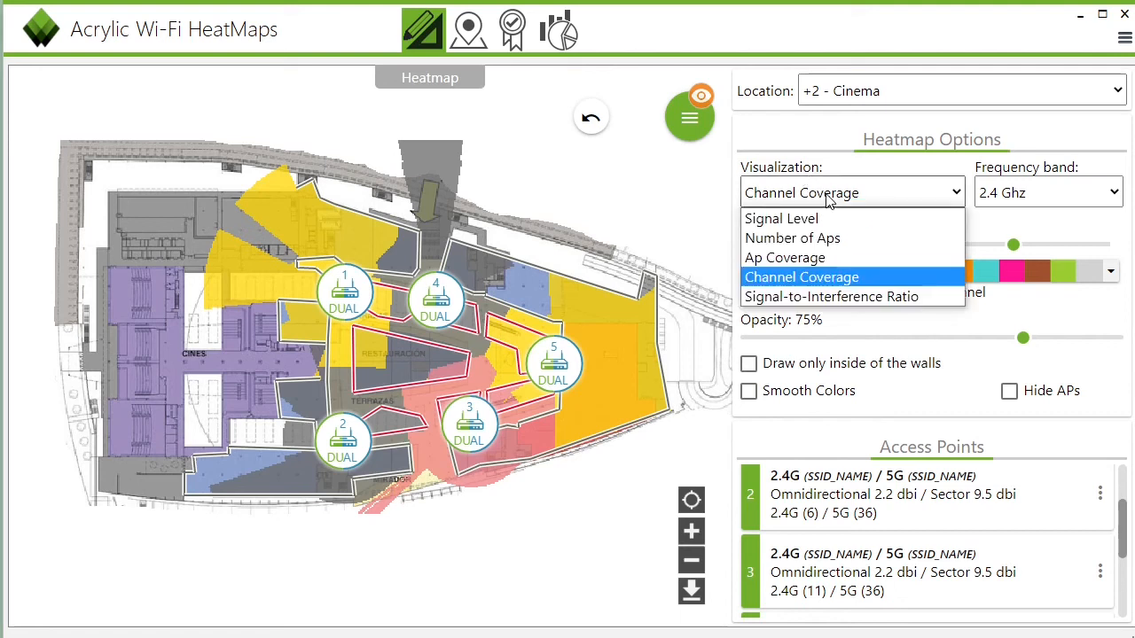
{"action": "left_click", "coordinate": [838, 303]}
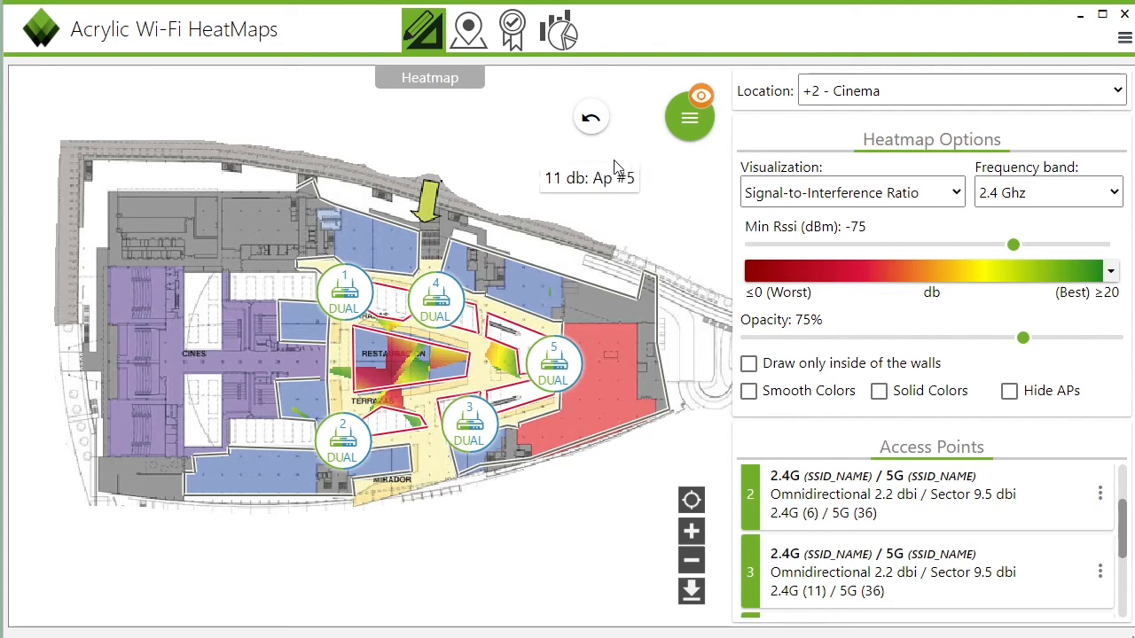
- View the Number of Aps heatmap to check how many access points cover each area, and switch to Ap Coverage
{"action": "left_click", "coordinate": [849, 192]}
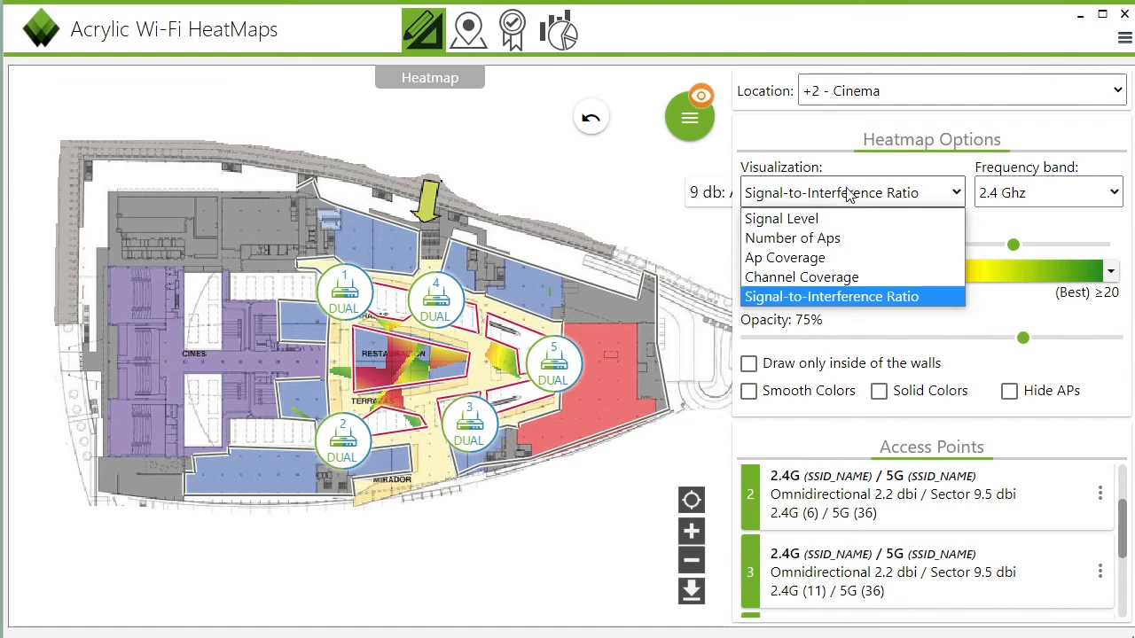
{"action": "left_click", "coordinate": [843, 244]}
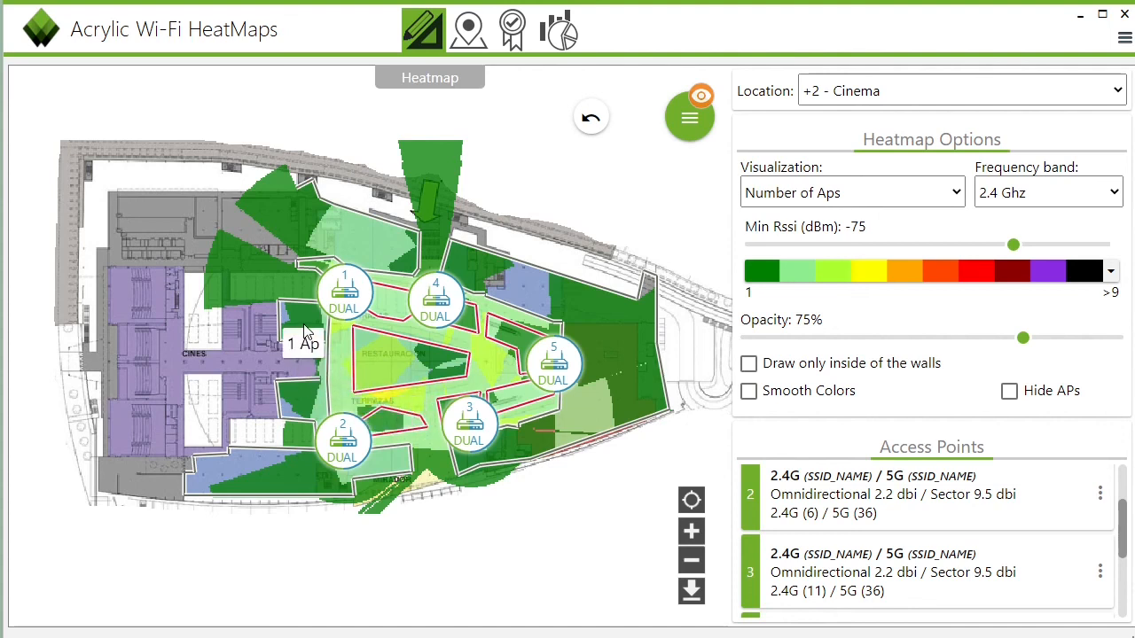
{"action": "left_click", "coordinate": [850, 204]}
{"action": "left_click", "coordinate": [835, 259]}
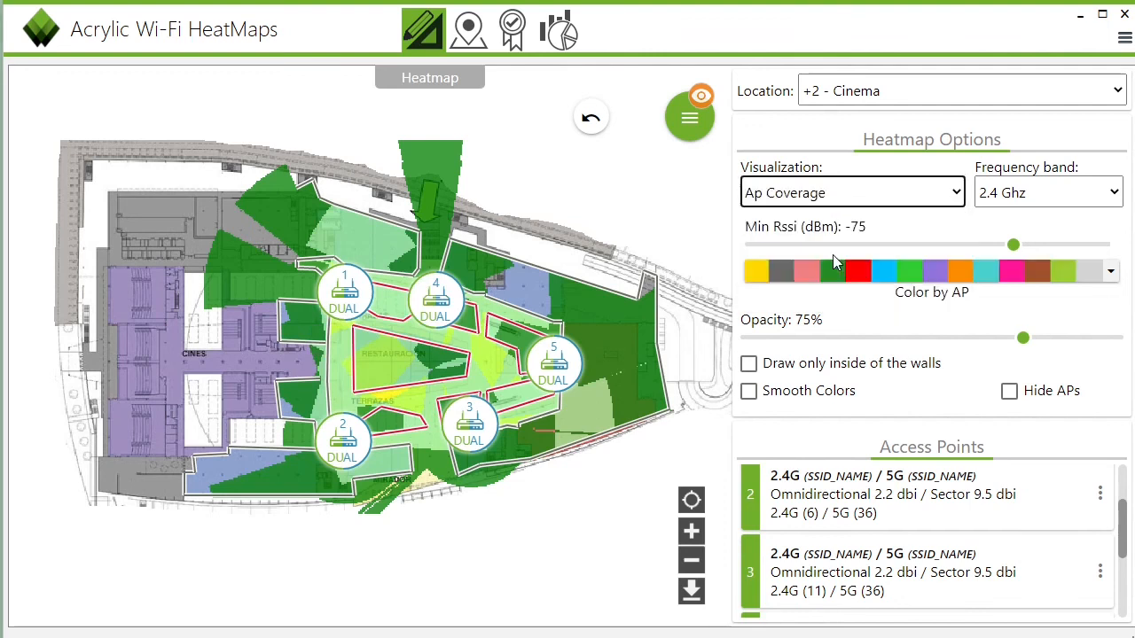